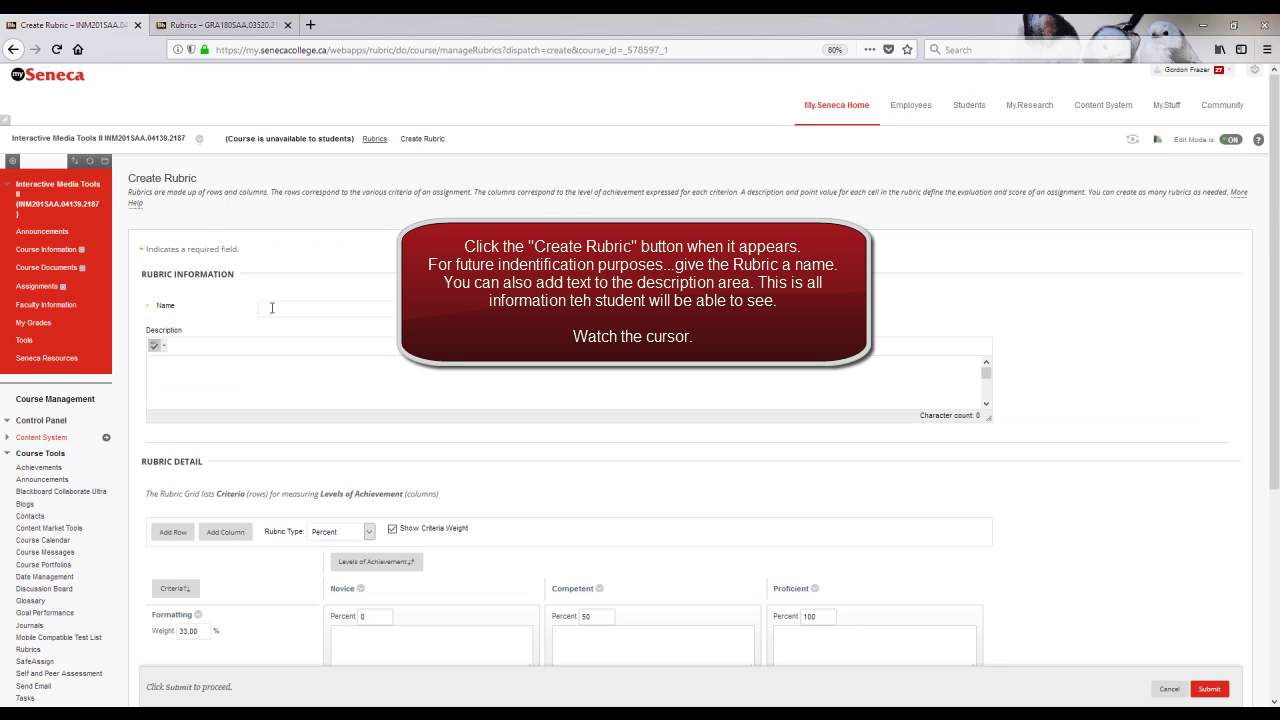
# Step: Name the rubric Sample 1 and enter a description beginning with "Sample 1:"
pyautogui.click(260, 312)
pyautogui.write('Sample 1')
pyautogui.click(224, 376)
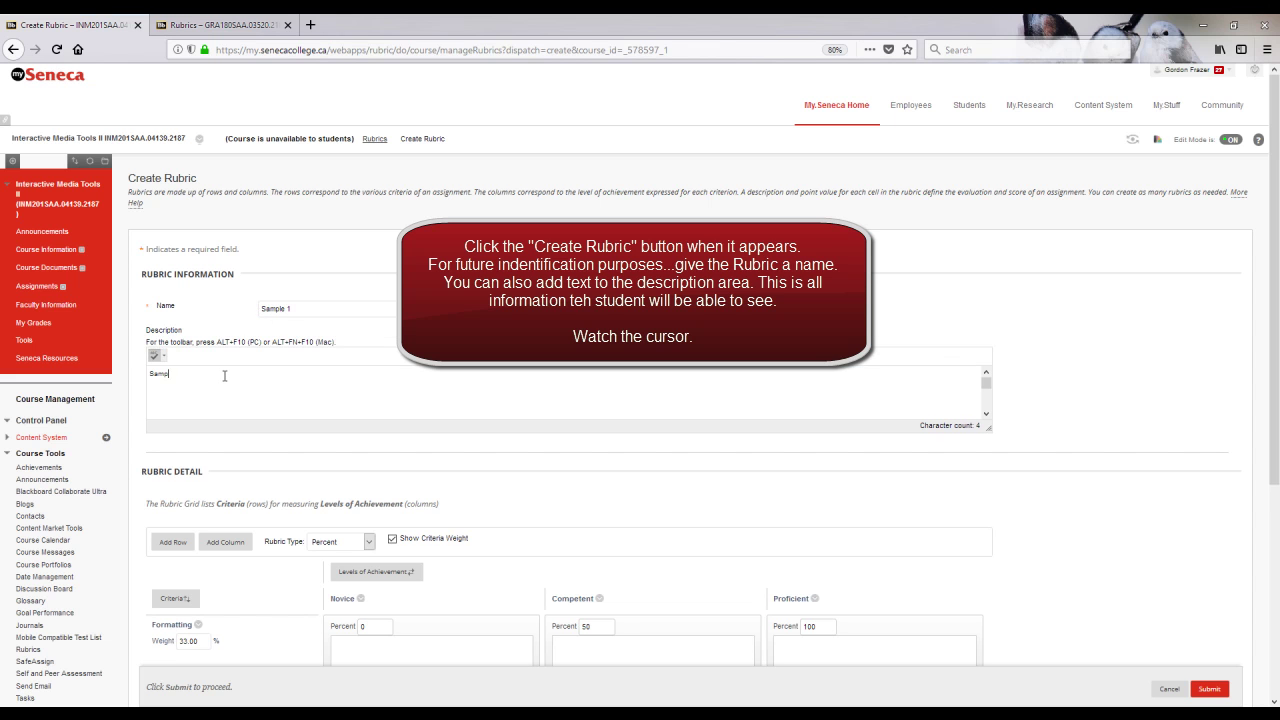
pyautogui.write('Sample 1: V')
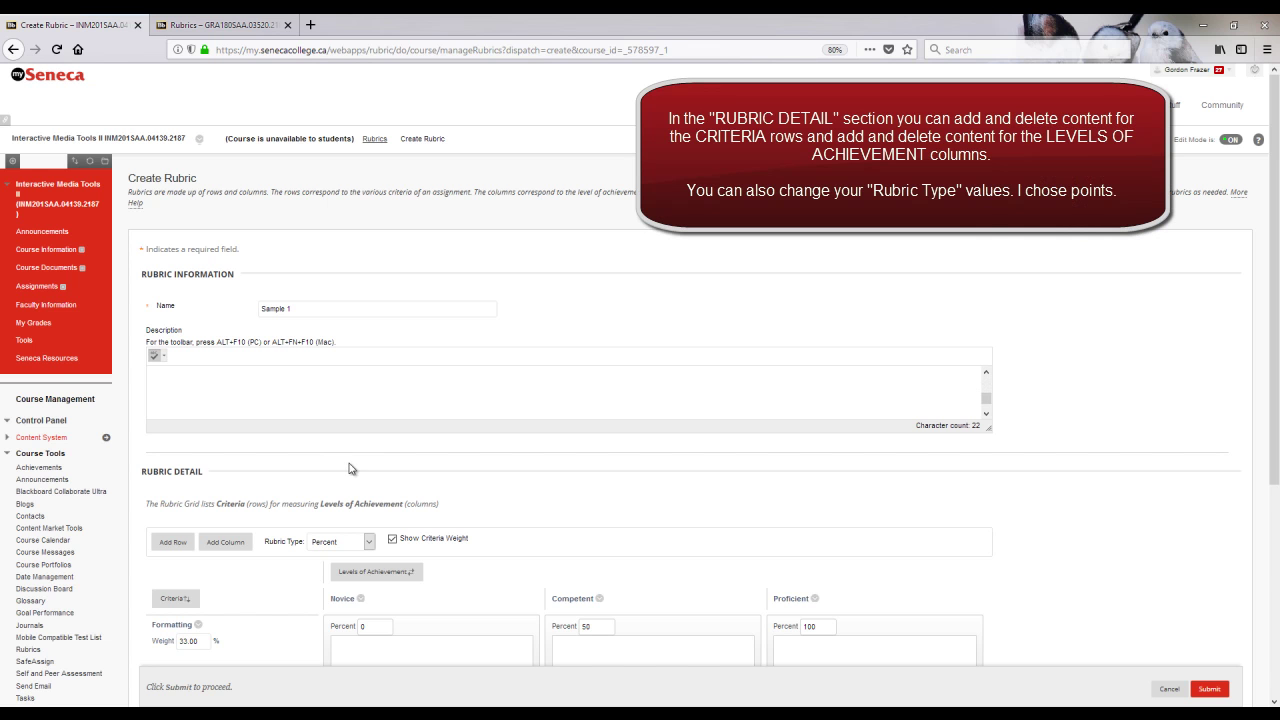
# Step: Change the rubric type to Points
pyautogui.scroll(-5, 356, 468)
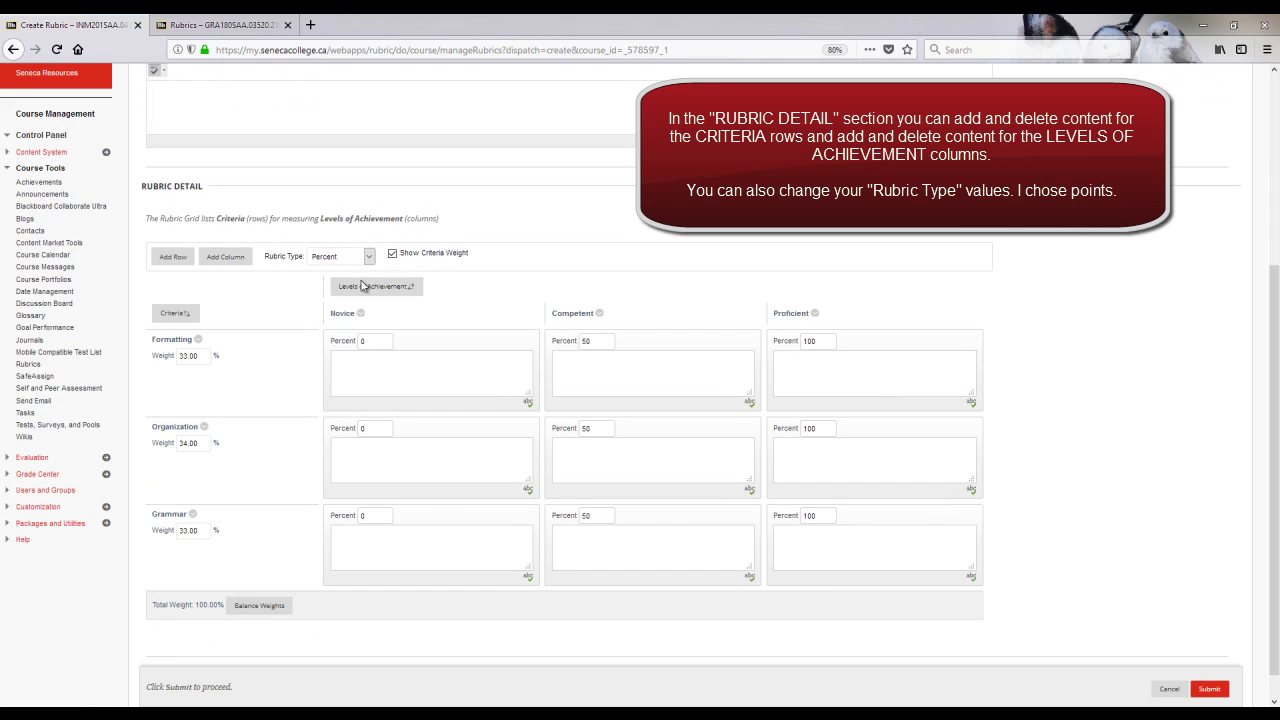
pyautogui.click(369, 257)
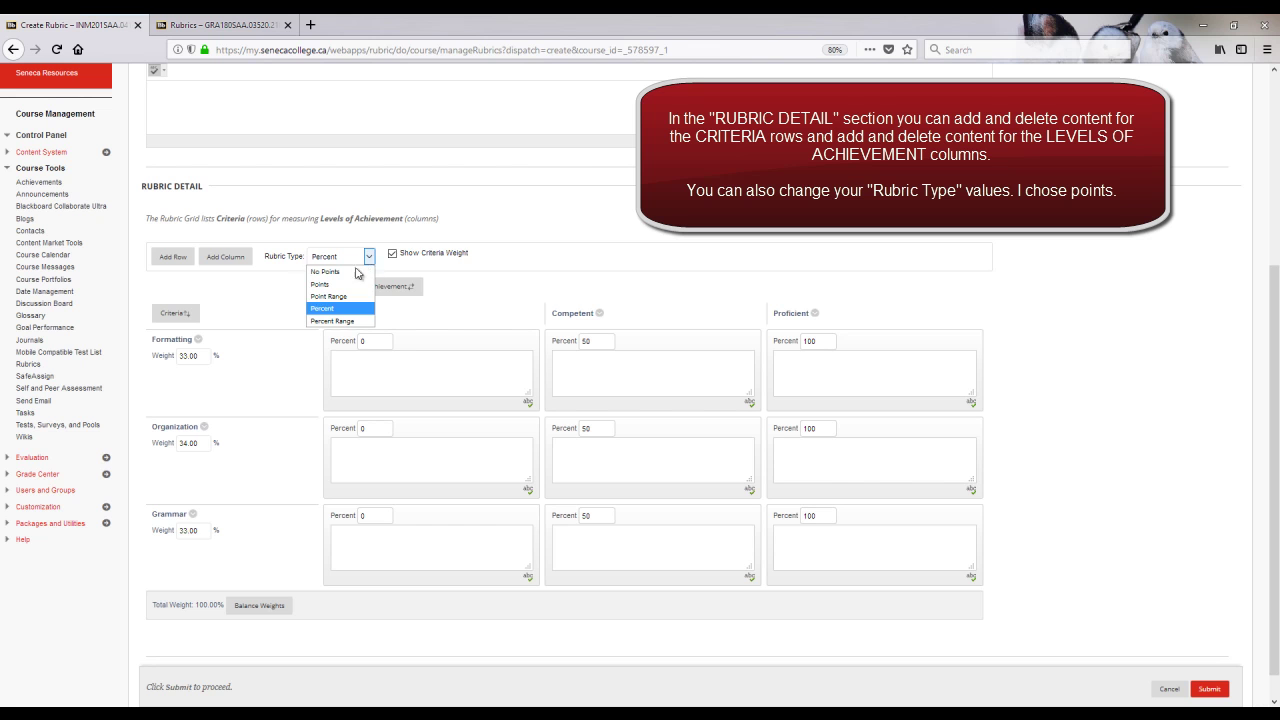
pyautogui.click(322, 284)
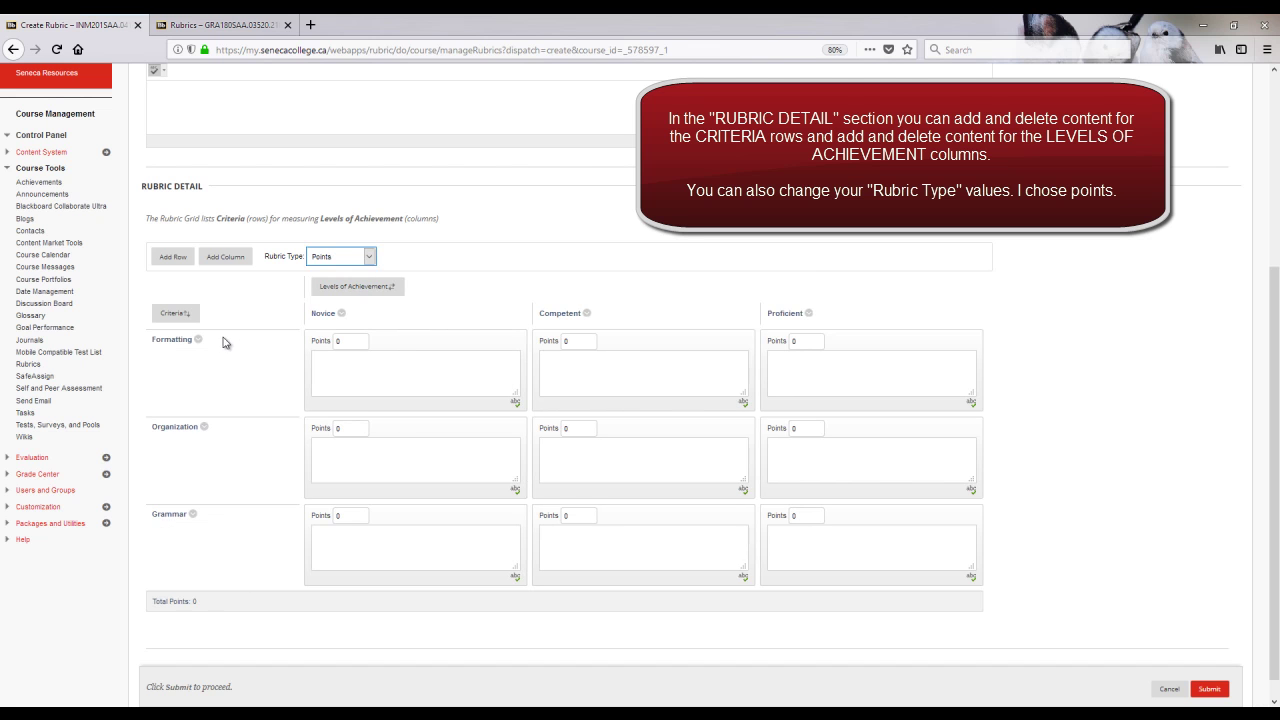
# Step: Rename the Novice achievement level to Poor and save the new heading
pyautogui.click(341, 316)
pyautogui.click(350, 348)
pyautogui.write('Poor')
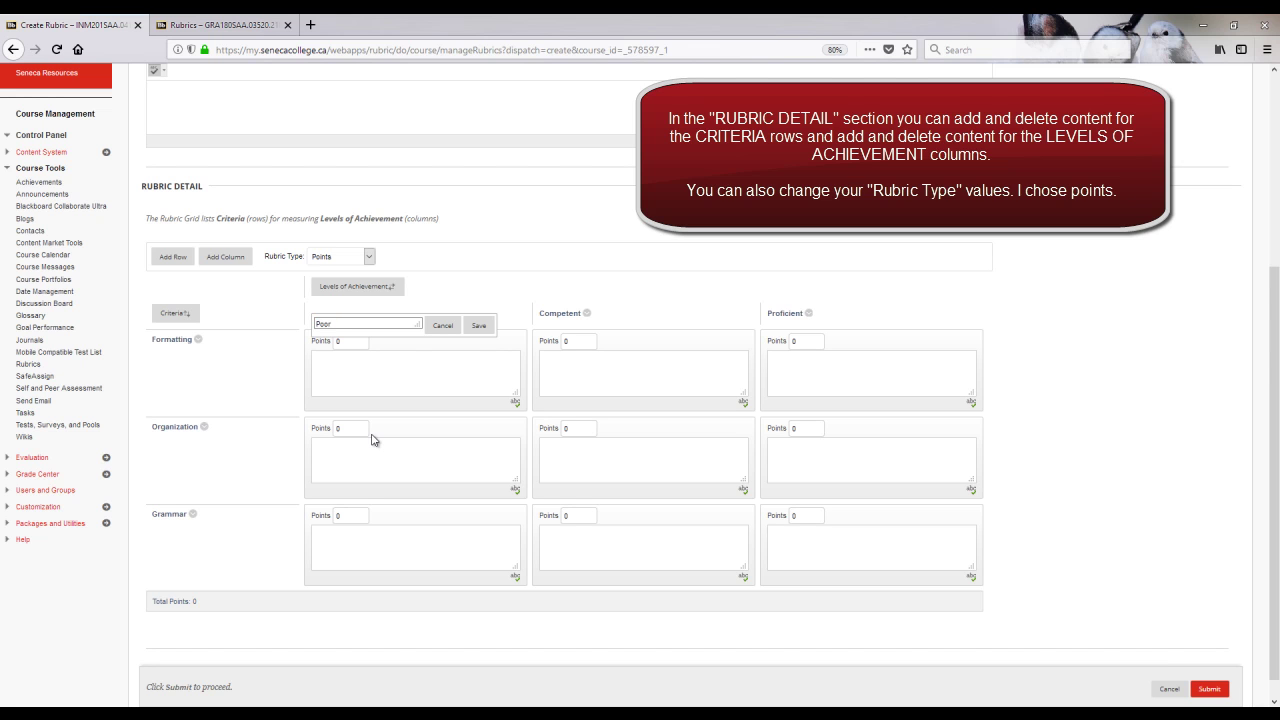
pyautogui.click(476, 326)
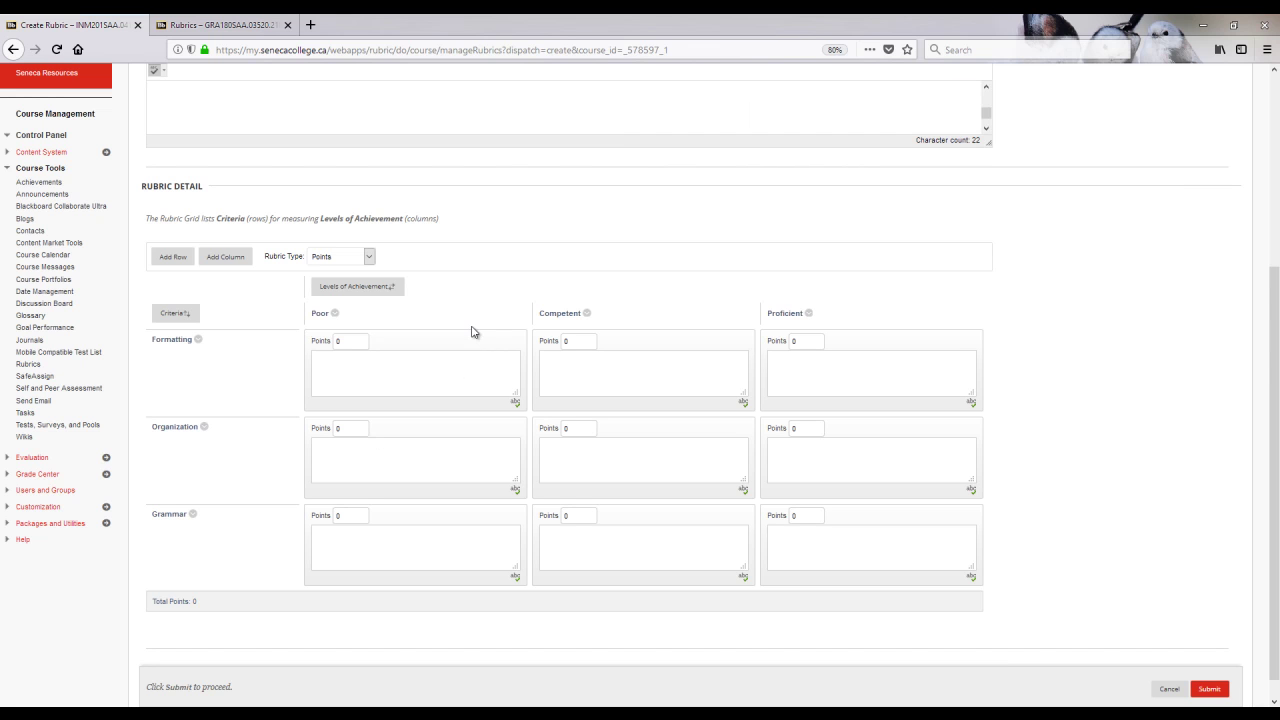
# Step: Replace the Formatting criterion's text with "Criteria 1 - Criteria 2 - Criteria 3" and save it
pyautogui.click(198, 341)
pyautogui.click(211, 376)
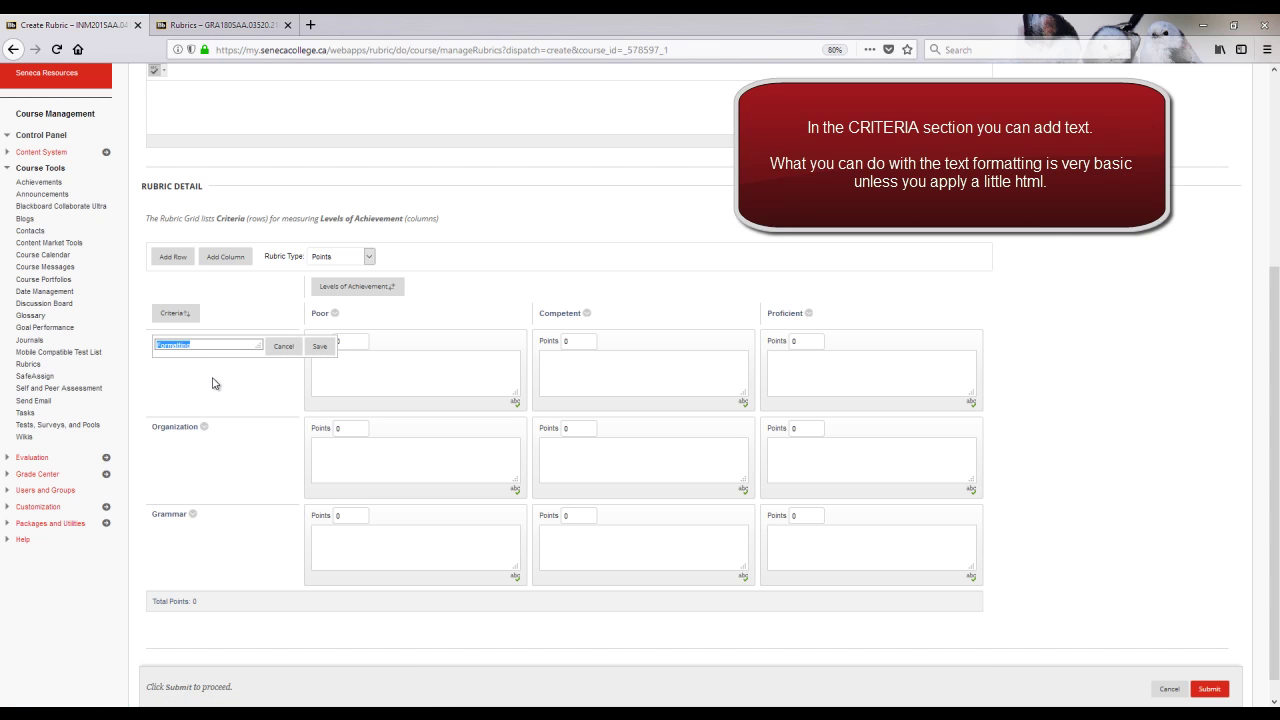
pyautogui.write('Criteria 1 - Criteria 2 - Criteria 3')
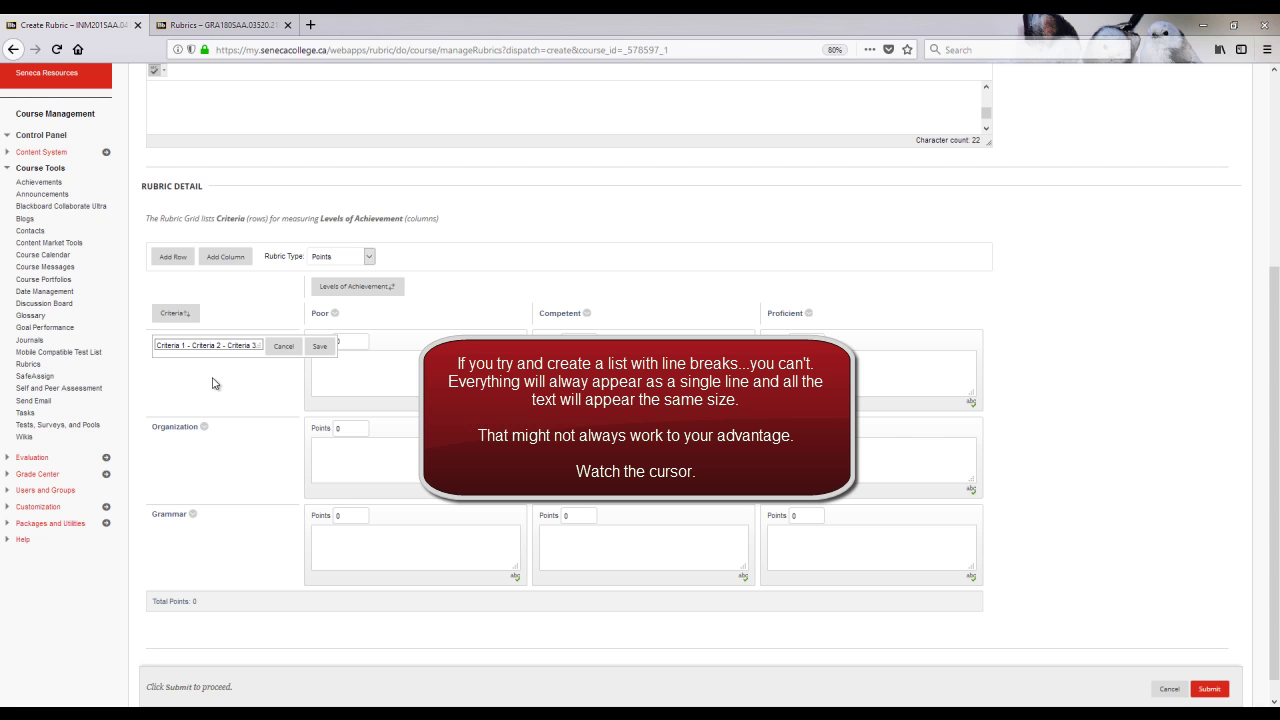
pyautogui.click(319, 346)
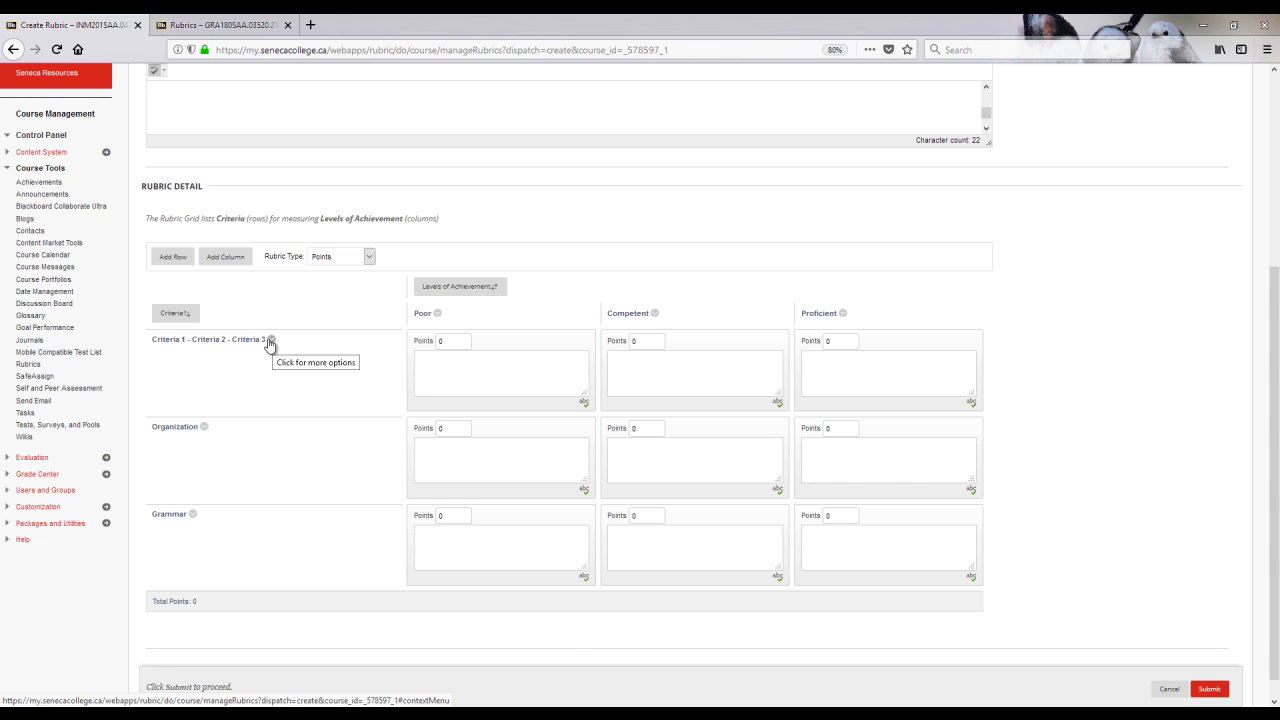
# Step: Add a new criteria row to the rubric grid and delete it again
pyautogui.click(175, 259)
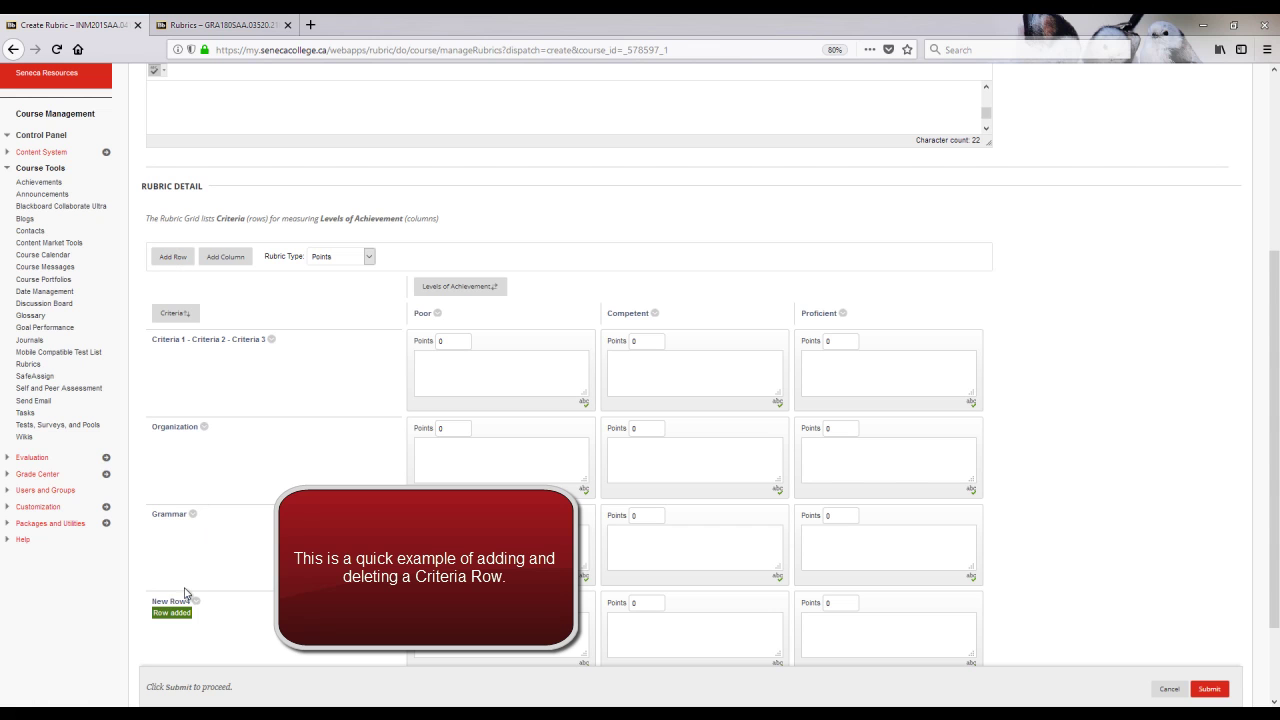
pyautogui.click(197, 602)
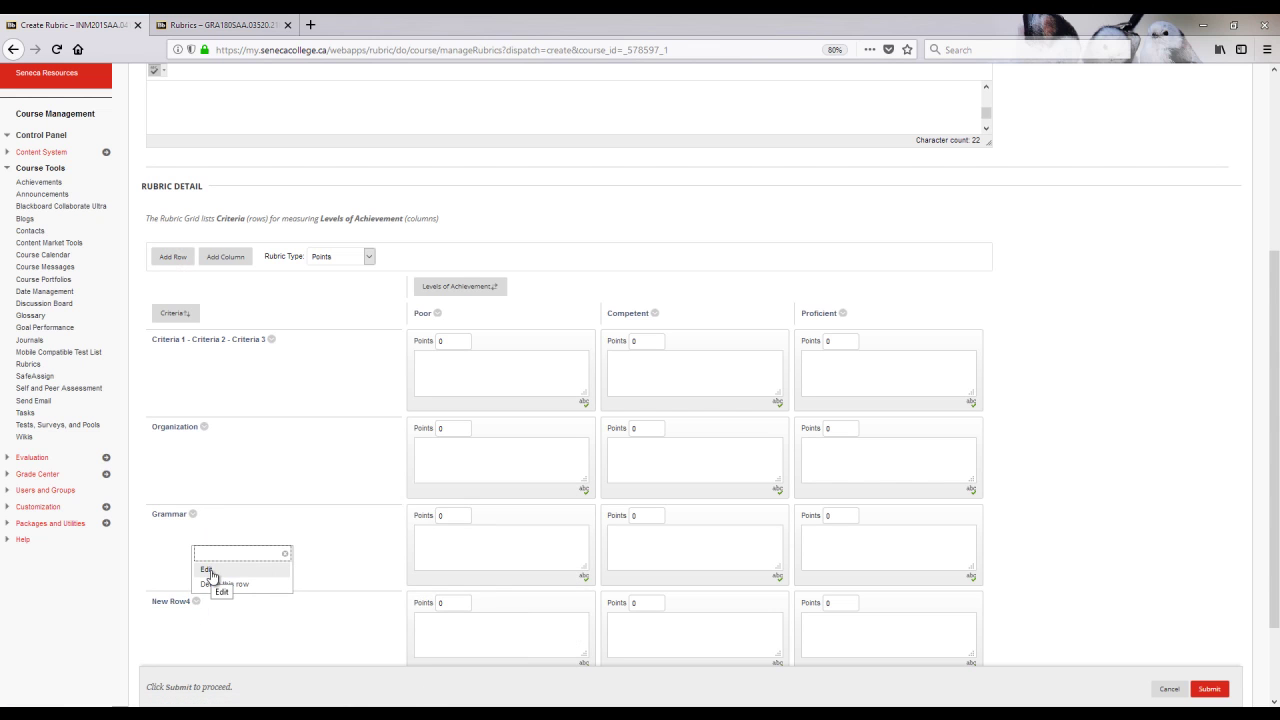
pyautogui.click(214, 584)
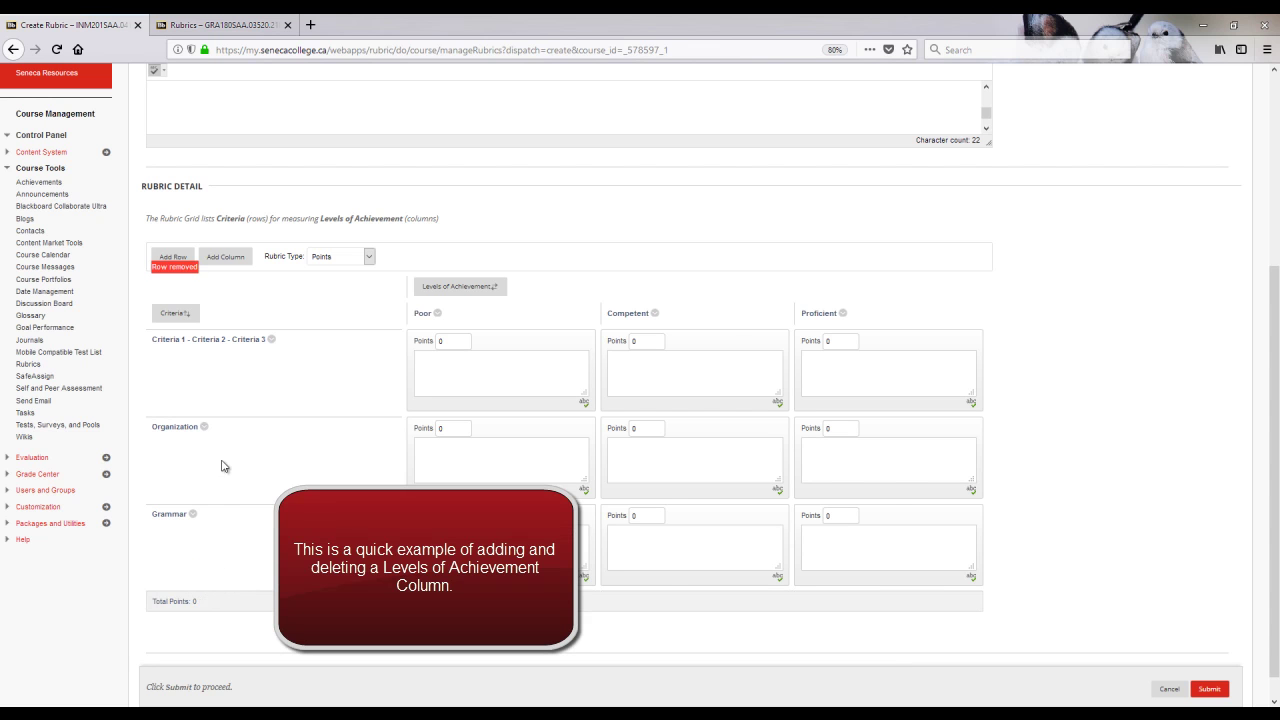
# Step: Add a new levels of achievement column to the rubric grid and delete it again
pyautogui.click(224, 259)
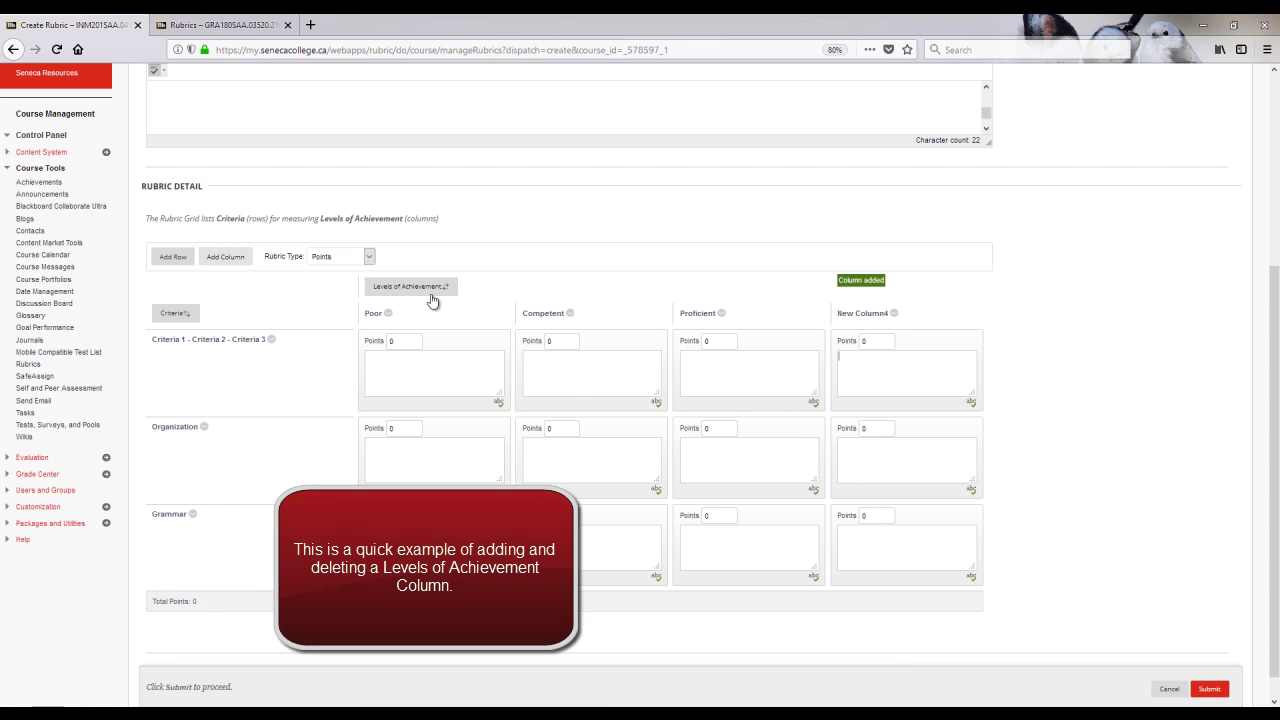
pyautogui.click(894, 314)
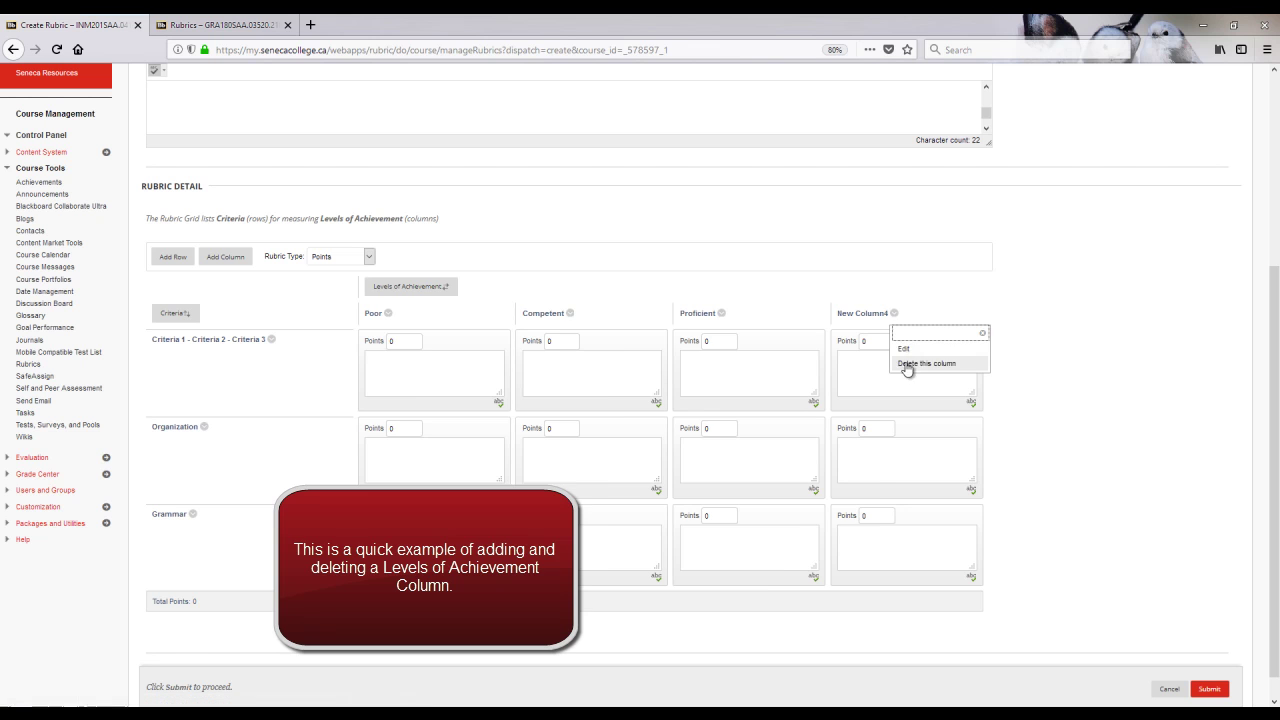
pyautogui.click(907, 362)
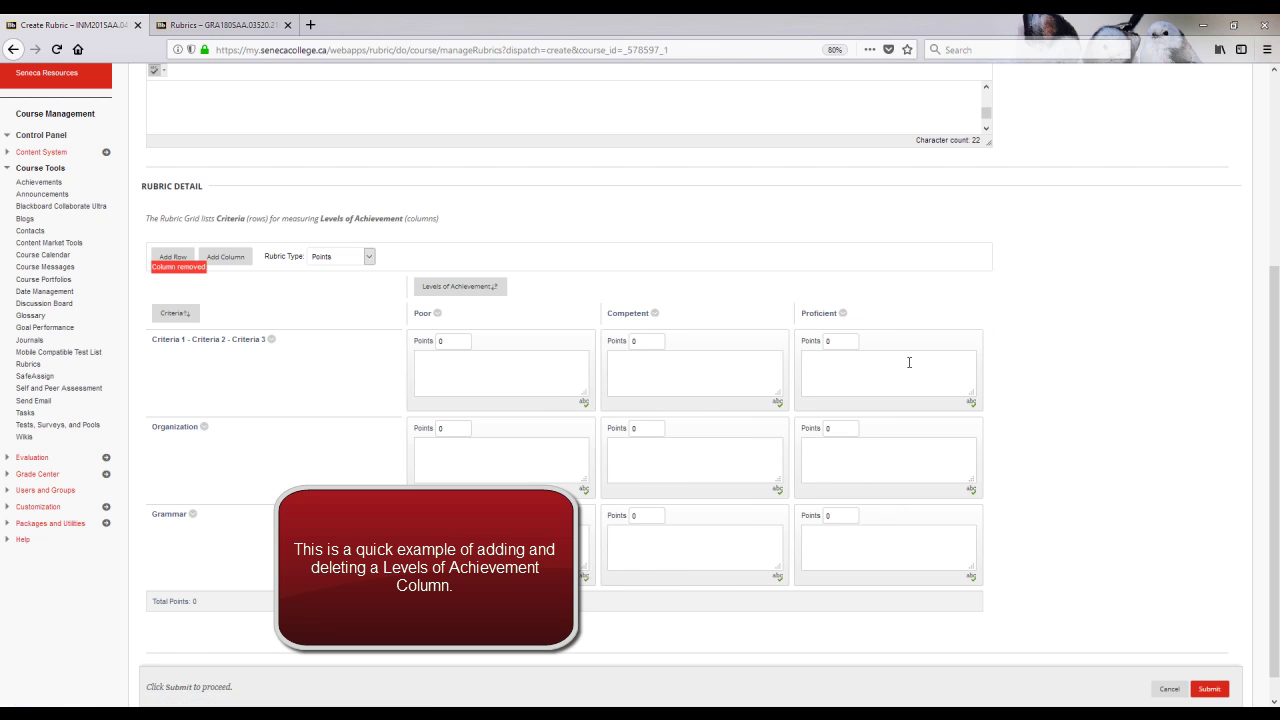
# Step: Insert "IMPORTANT STUFF HERE:" before the existing text of the first criterion and save it
pyautogui.click(272, 340)
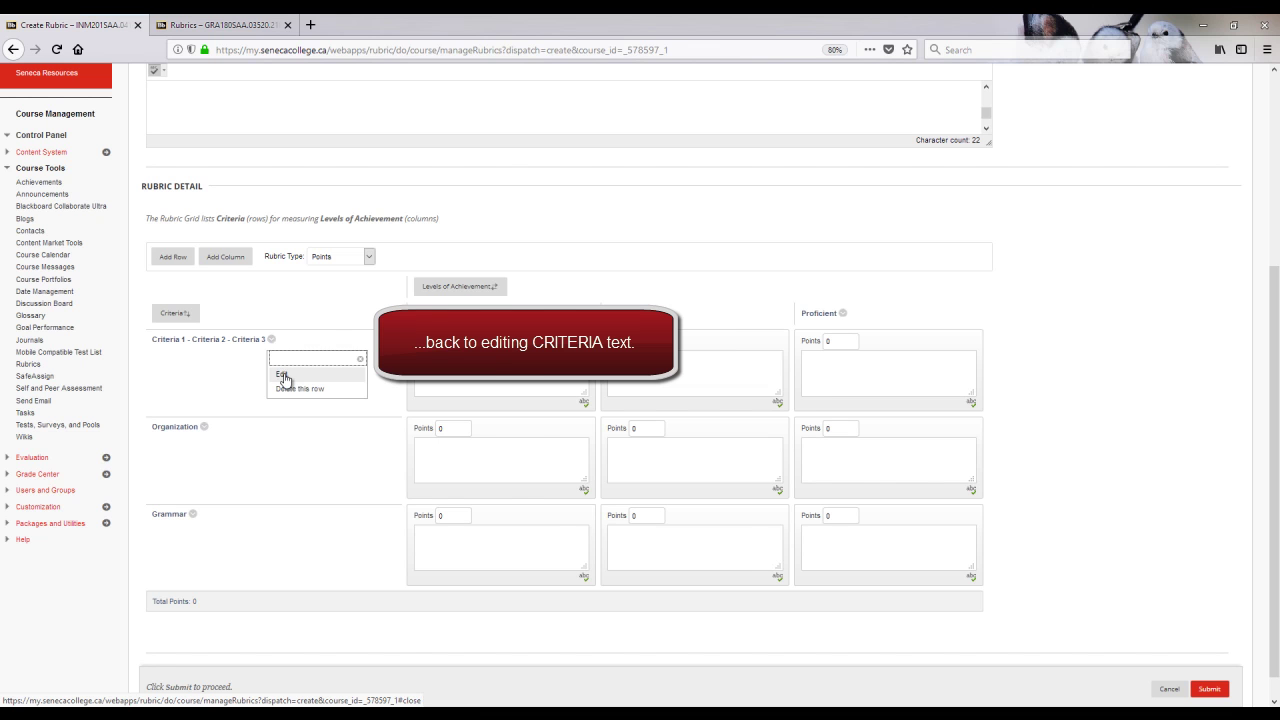
pyautogui.click(282, 374)
pyautogui.click(158, 345)
pyautogui.write('IMPORTANT SDTCriteria 1 -')
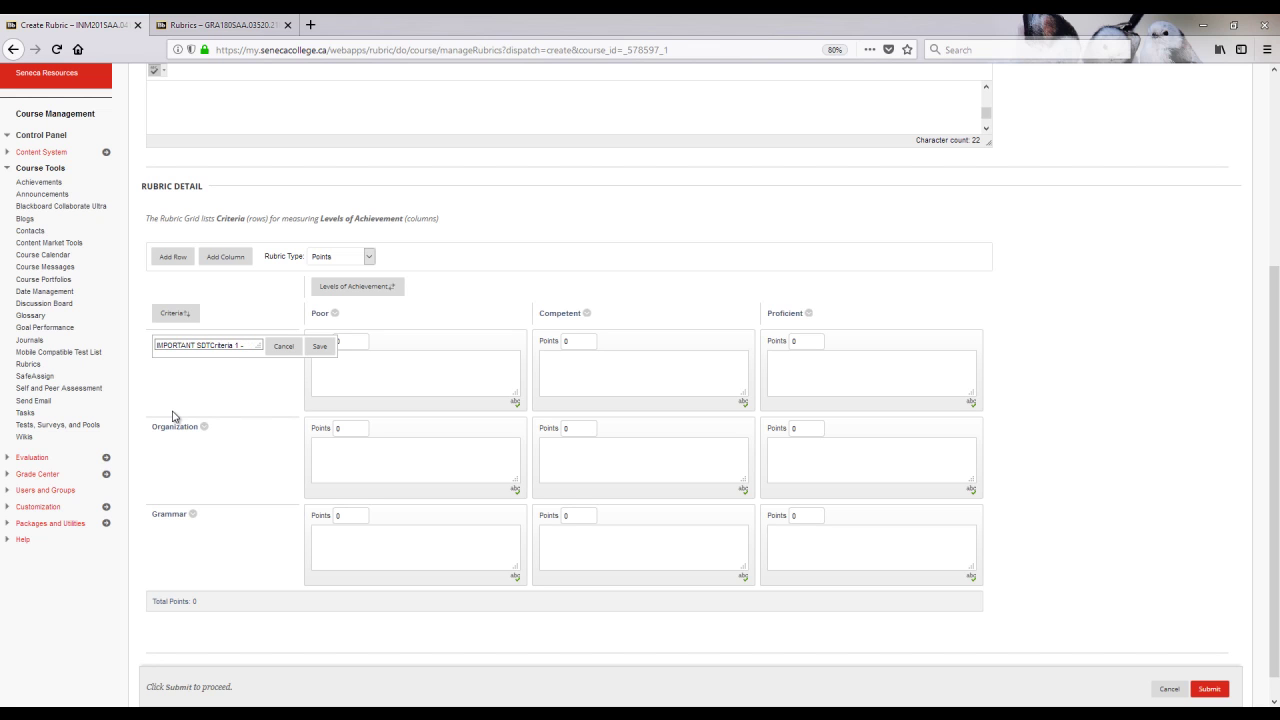
pyautogui.press('BackSpace')
pyautogui.press('BackSpace')
pyautogui.write('TUFF HERE:')
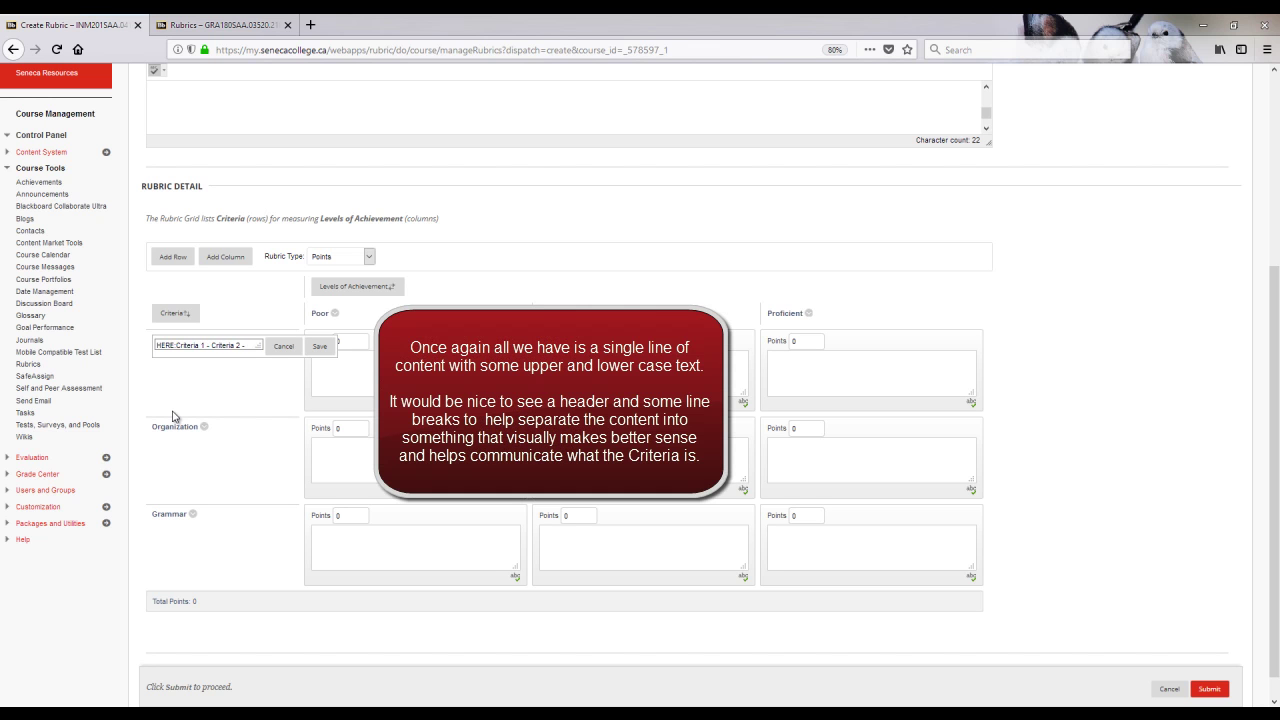
pyautogui.click(319, 346)
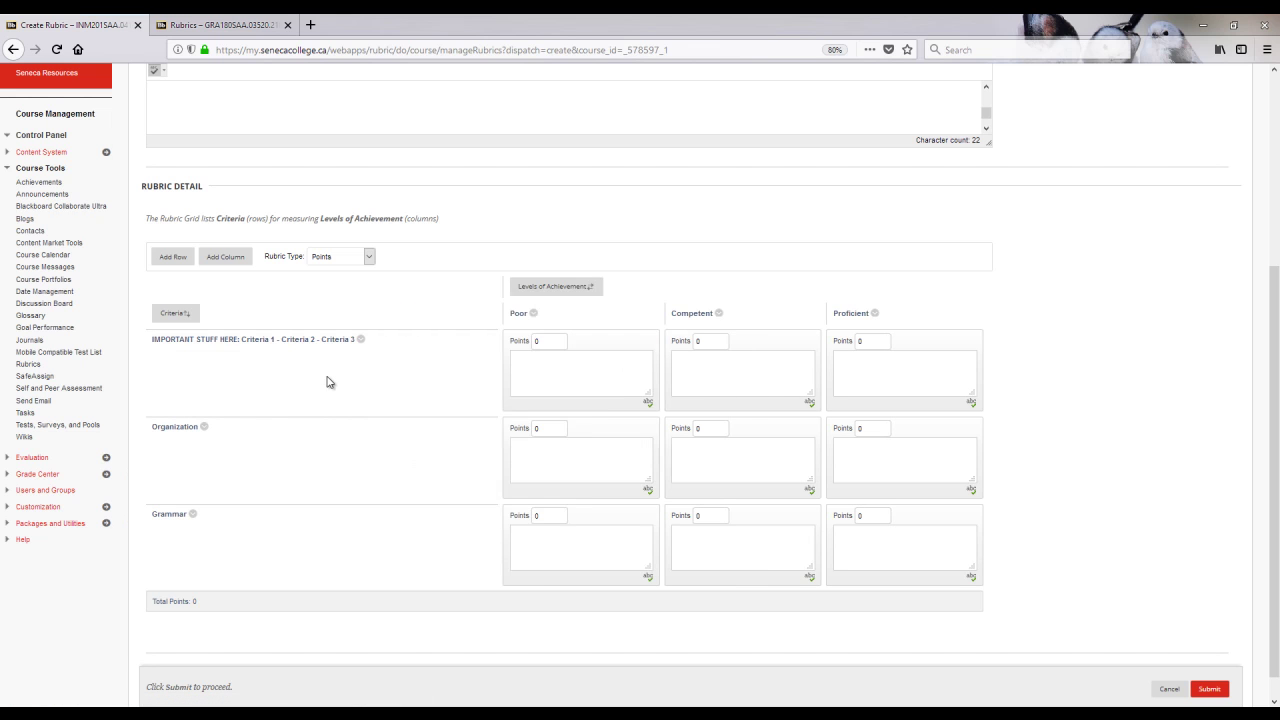
# Step: In the Drawing course's rubric list, duplicate the "3 -- Hand Lettering" rubric and open the copy for editing
pyautogui.click(223, 27)
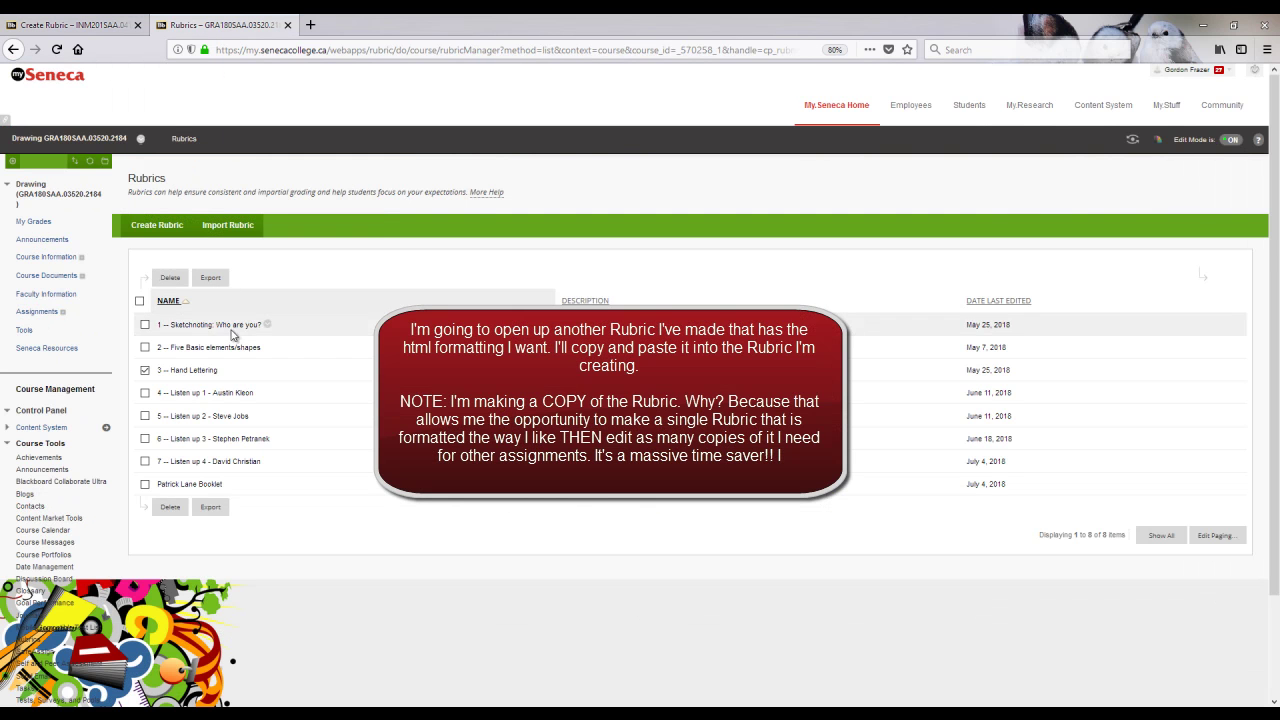
pyautogui.click(223, 372)
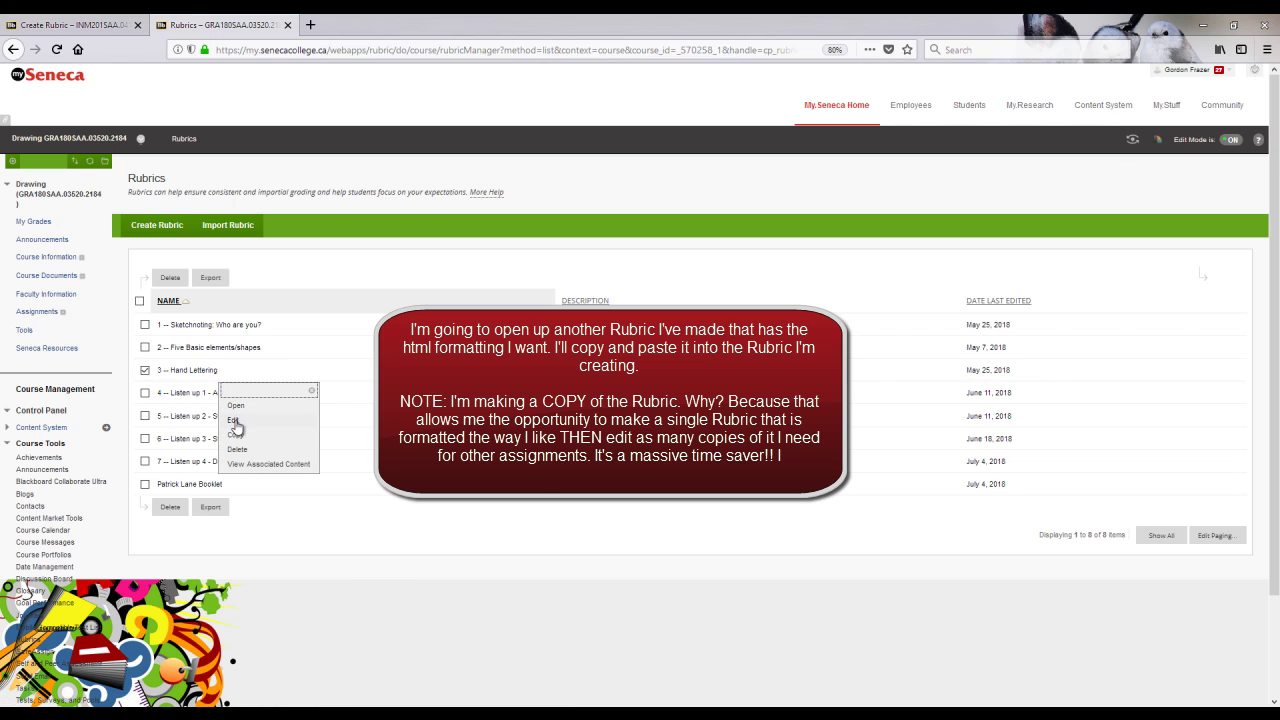
pyautogui.click(237, 435)
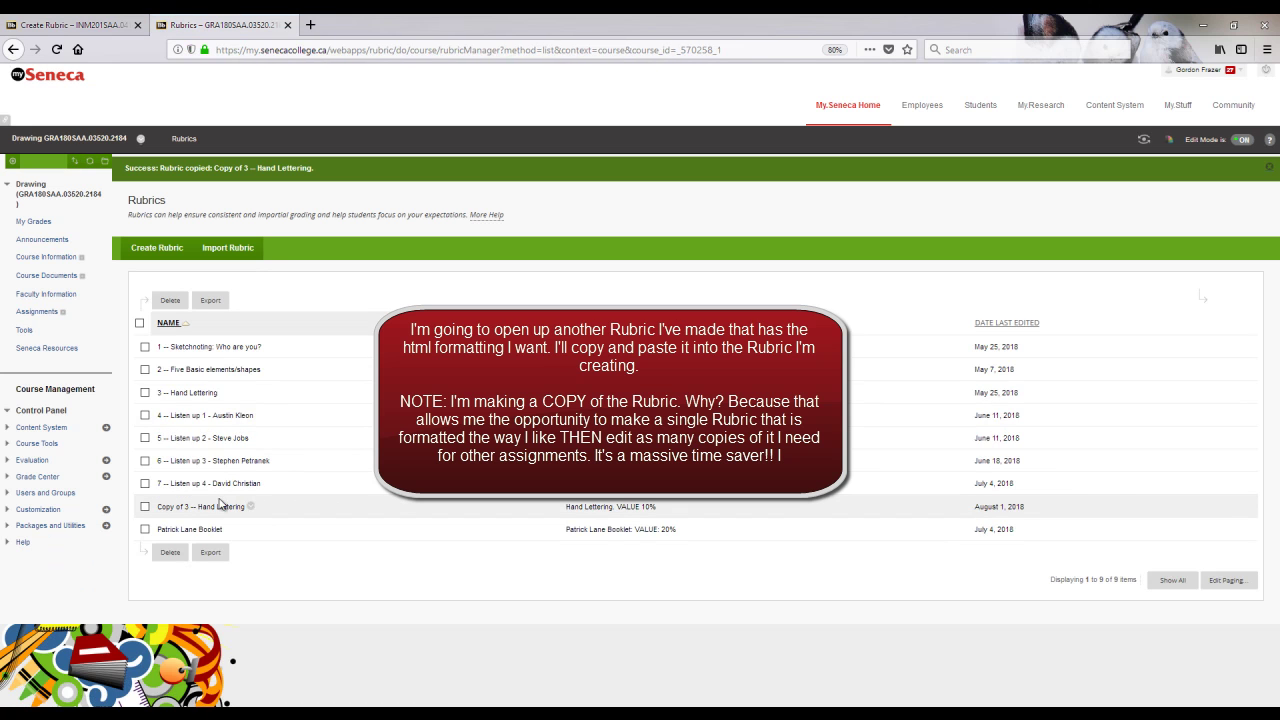
pyautogui.click(250, 506)
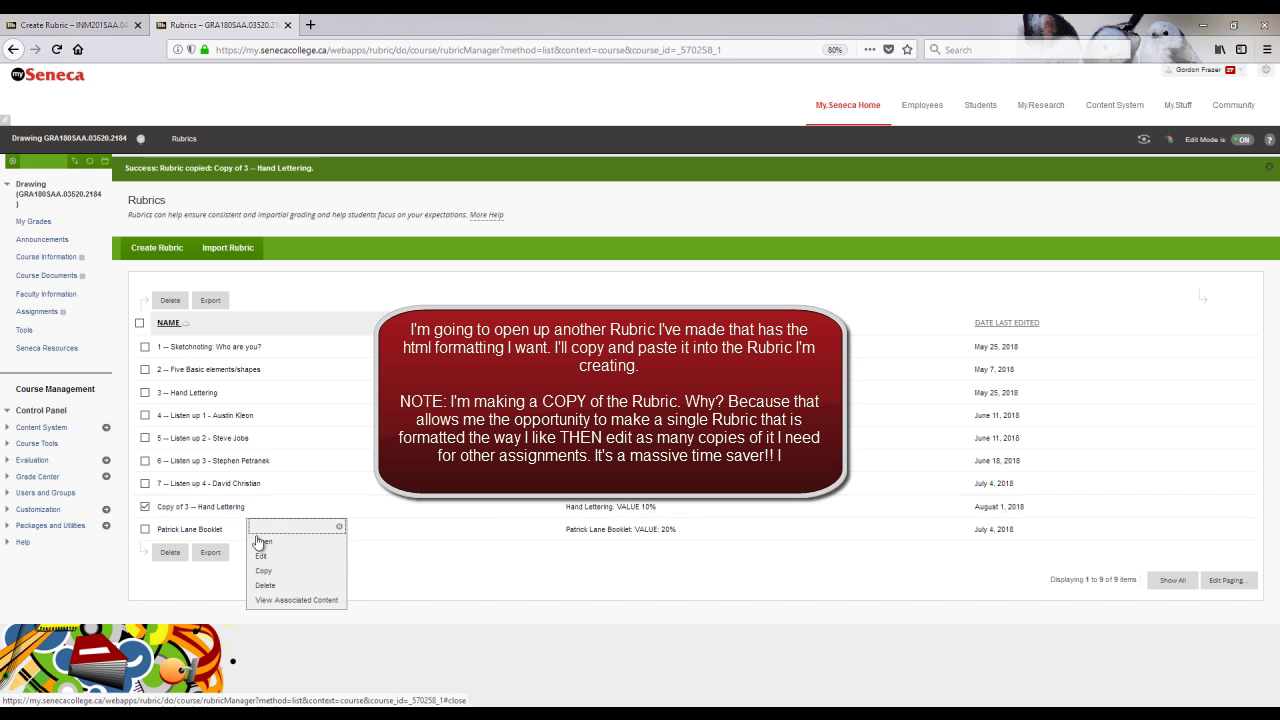
pyautogui.click(261, 557)
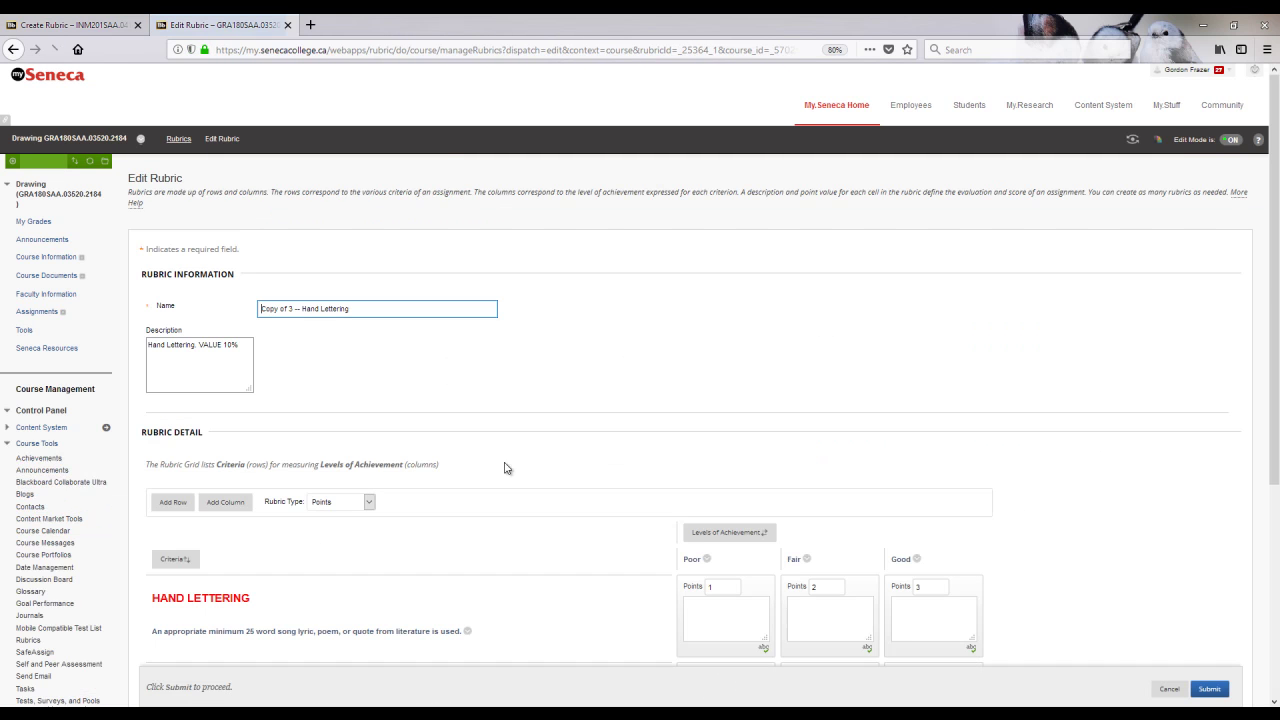
# Step: Open the first HAND LETTERING criterion in an enlarged edit box and copy all of its HTML-formatted text
pyautogui.scroll(-5, 519, 479)
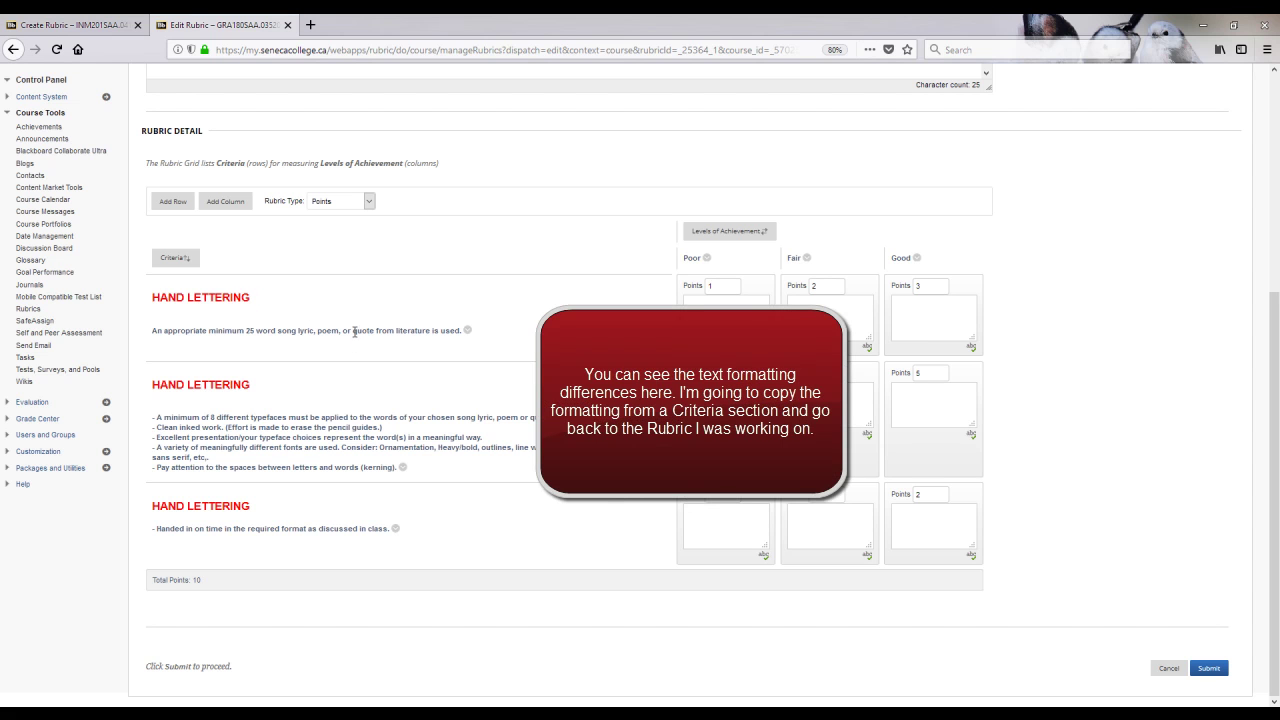
pyautogui.click(469, 334)
pyautogui.click(478, 305)
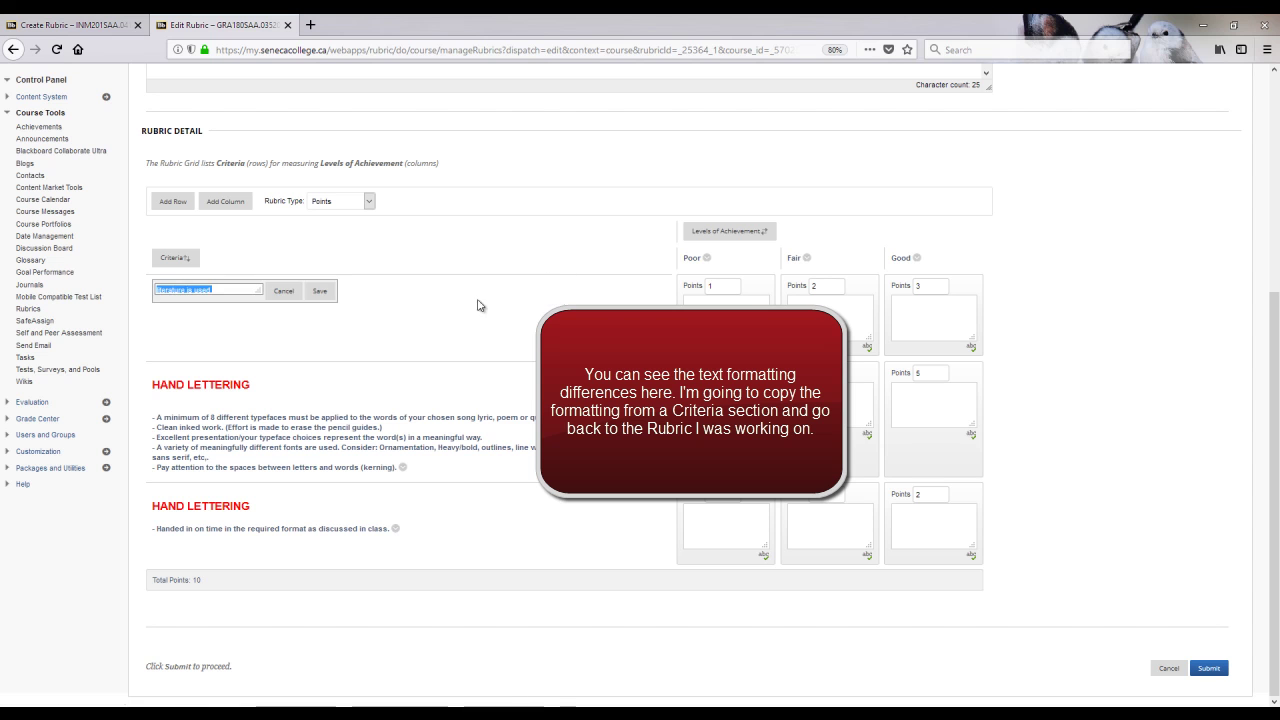
pyautogui.moveTo(260, 290); pyautogui.dragTo(303, 405)
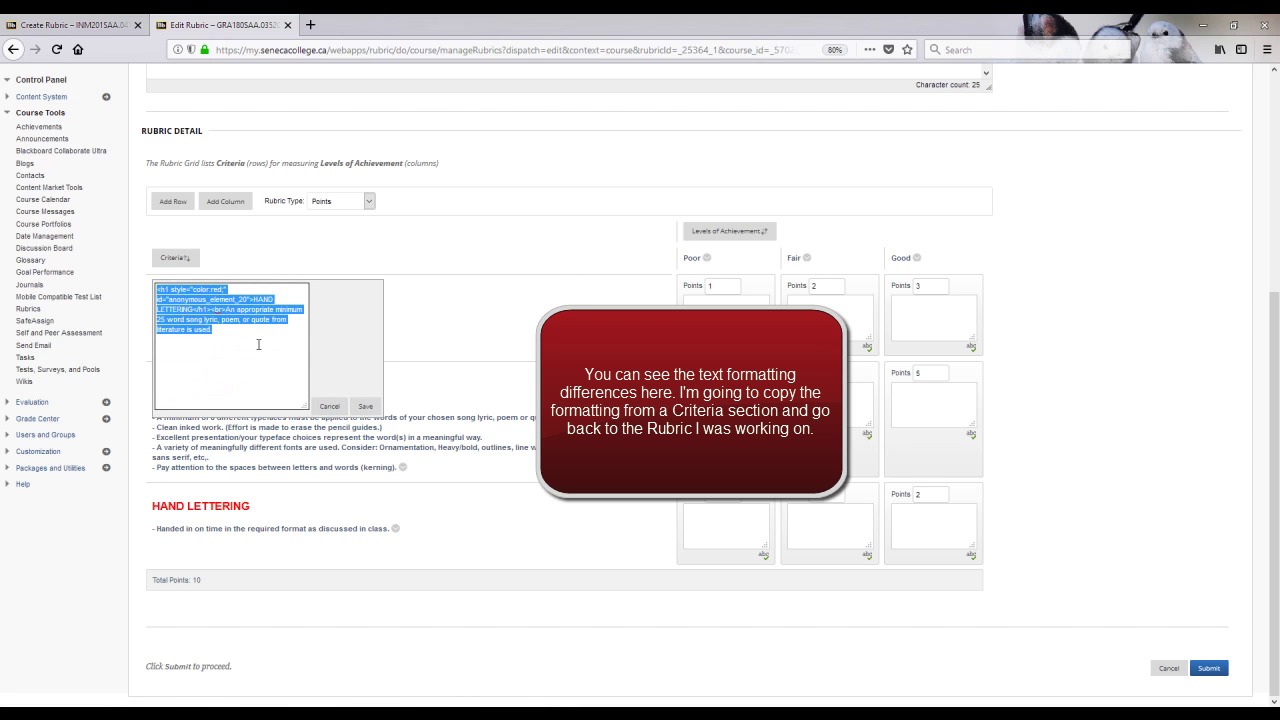
pyautogui.click(222, 335)
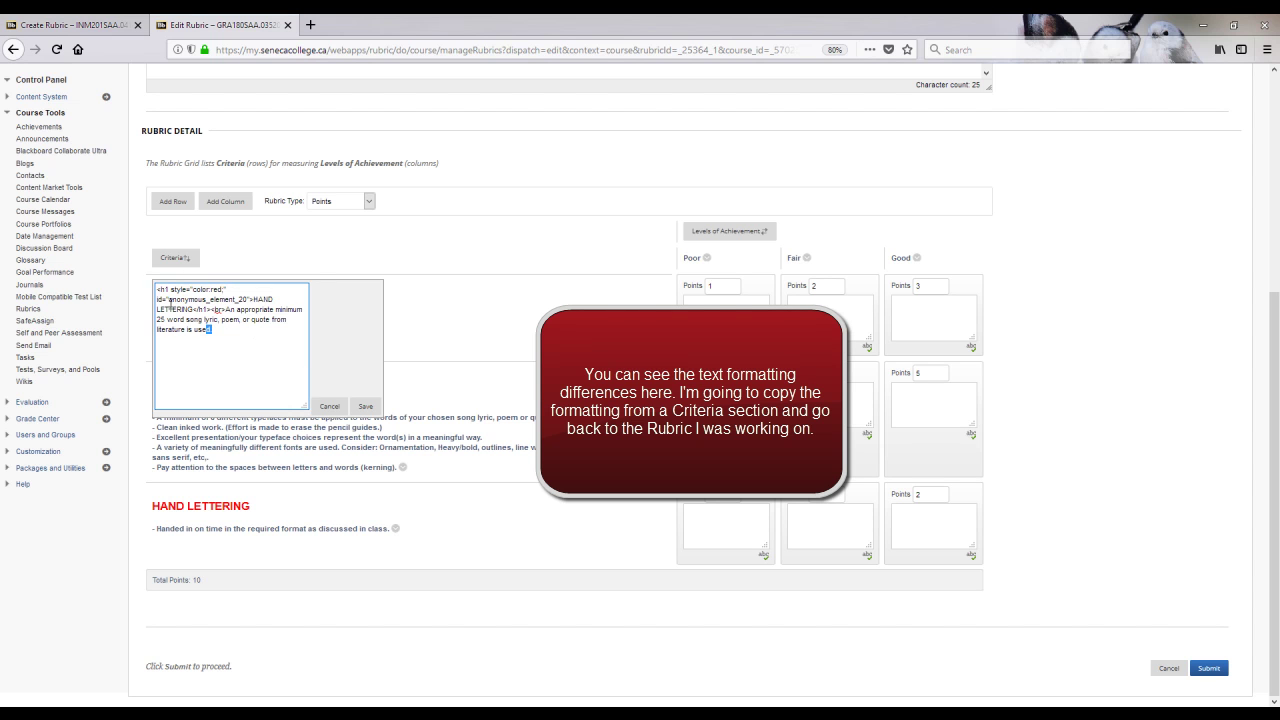
pyautogui.hotkey('ctrl', 'a')
# Step: Back in the Sample 1 rubric, replace the Organization criterion's text with the copied HTML in an enlarged edit box
pyautogui.click(79, 25)
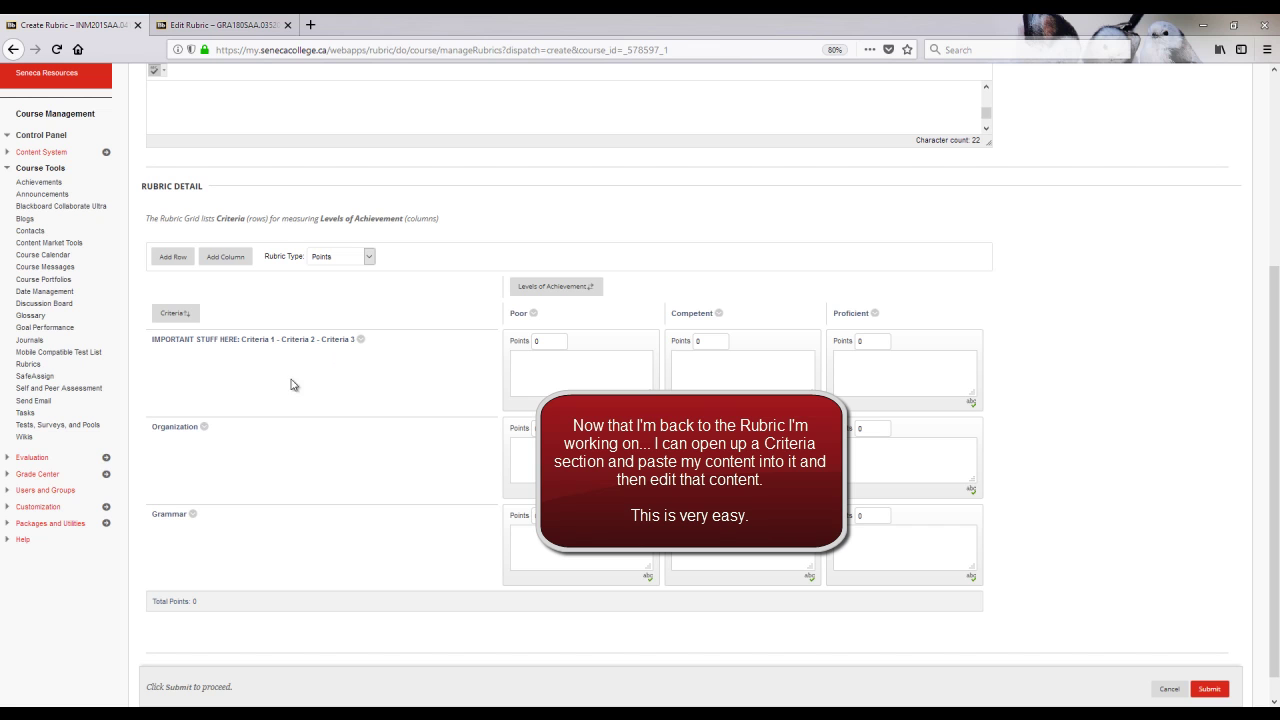
pyautogui.click(205, 430)
pyautogui.click(215, 394)
pyautogui.moveTo(253, 431); pyautogui.dragTo(337, 566)
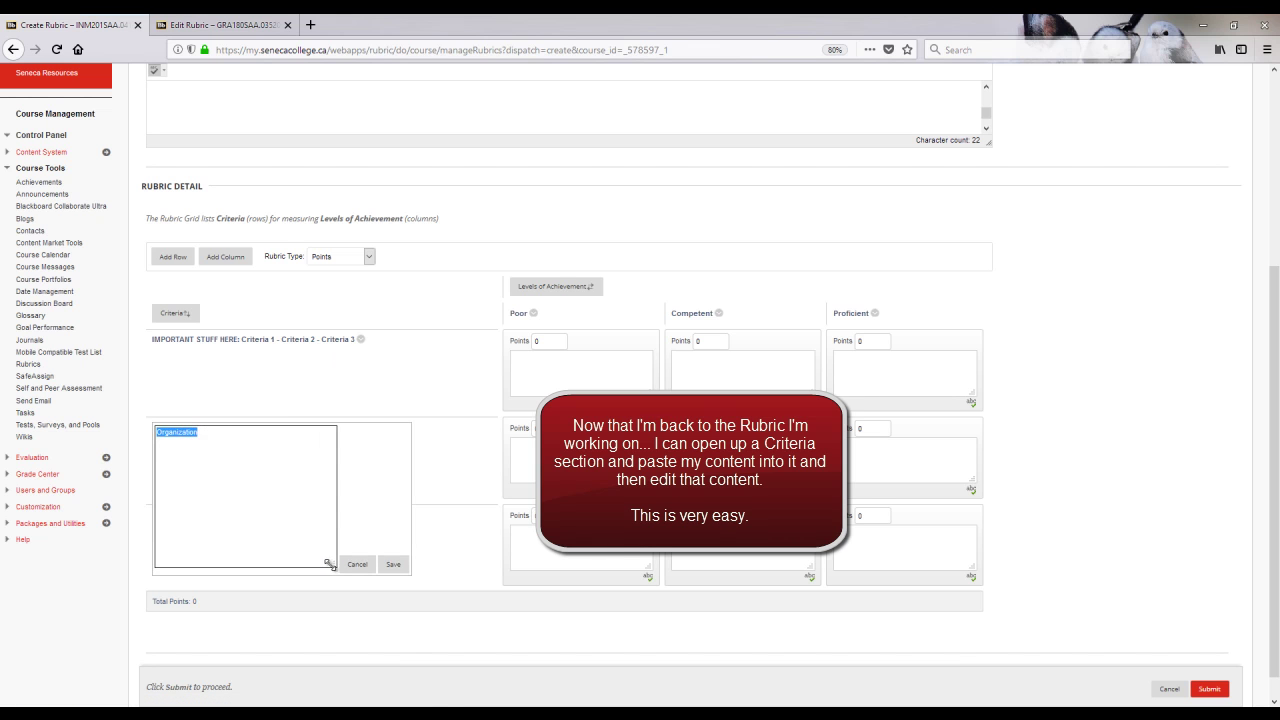
pyautogui.hotkey('ctrl', 'v')
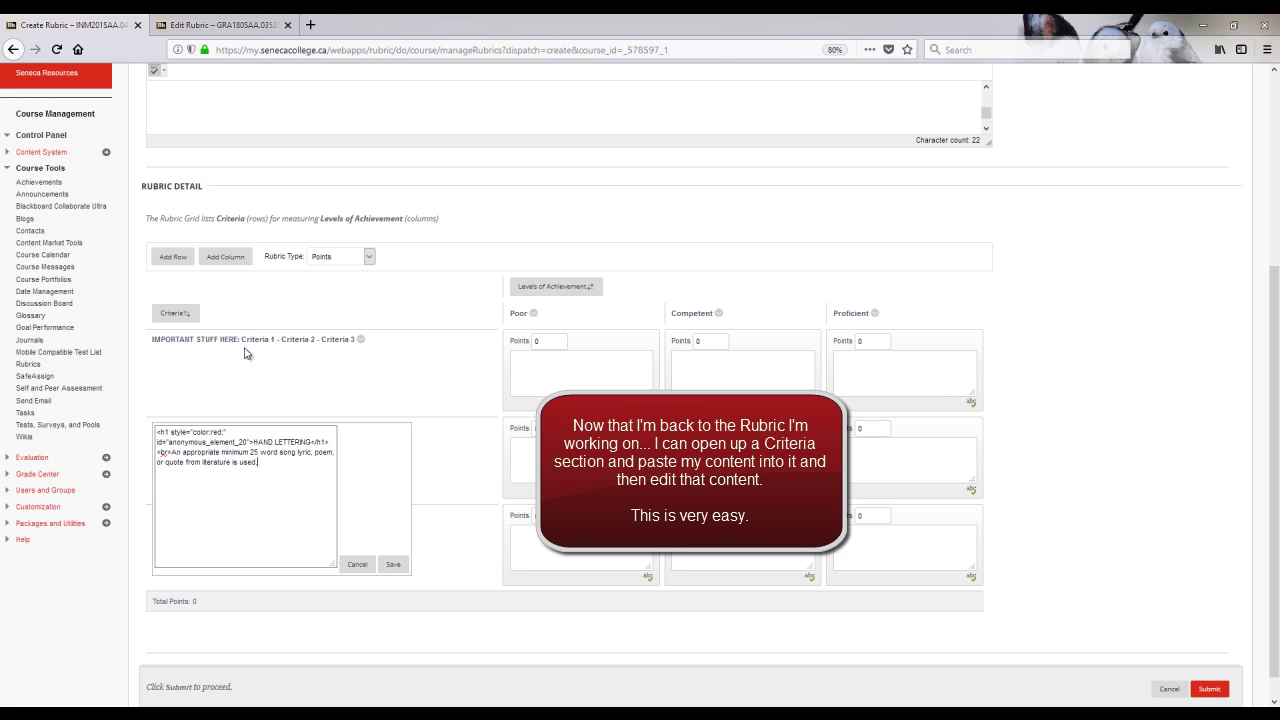
# Step: Replace HAND LETTERING in the pasted HTML heading with "IMPORTANT STUFF HERE:" copied from the first criterion, and save the criterion
pyautogui.moveTo(241, 340); pyautogui.dragTo(151, 341)
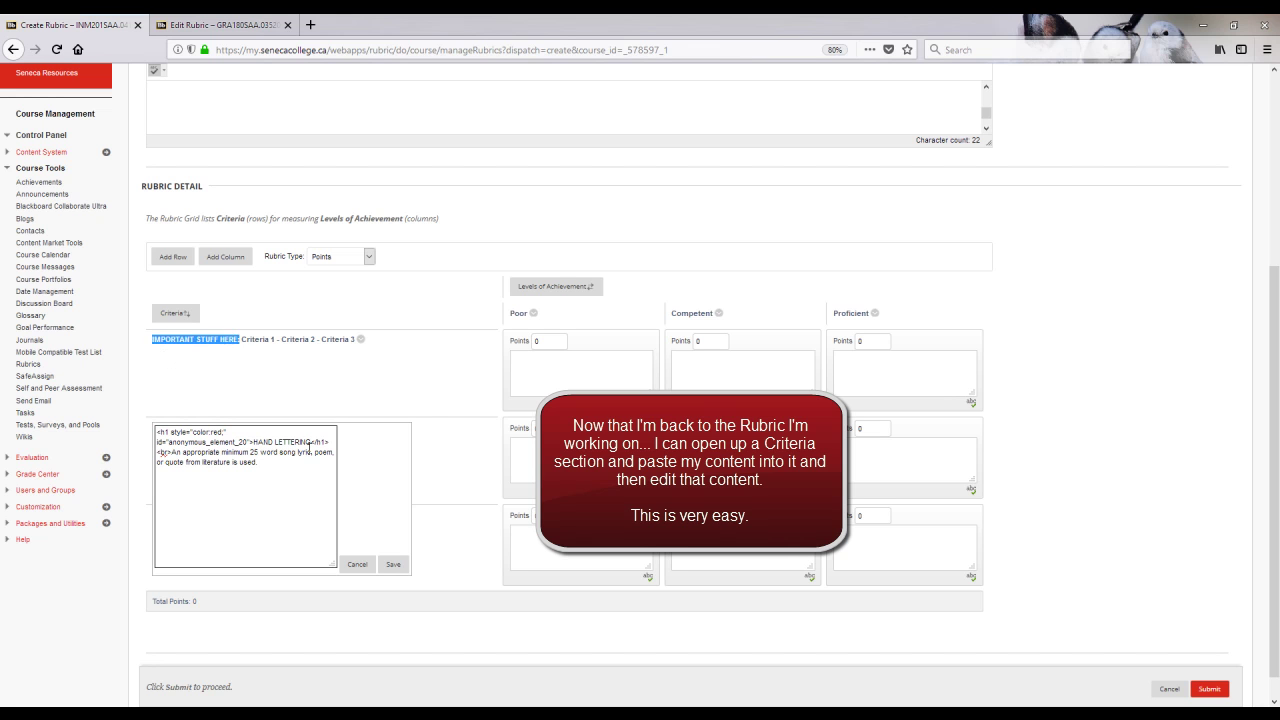
pyautogui.moveTo(310, 441); pyautogui.dragTo(259, 437)
pyautogui.hotkey('ctrl', 'v')
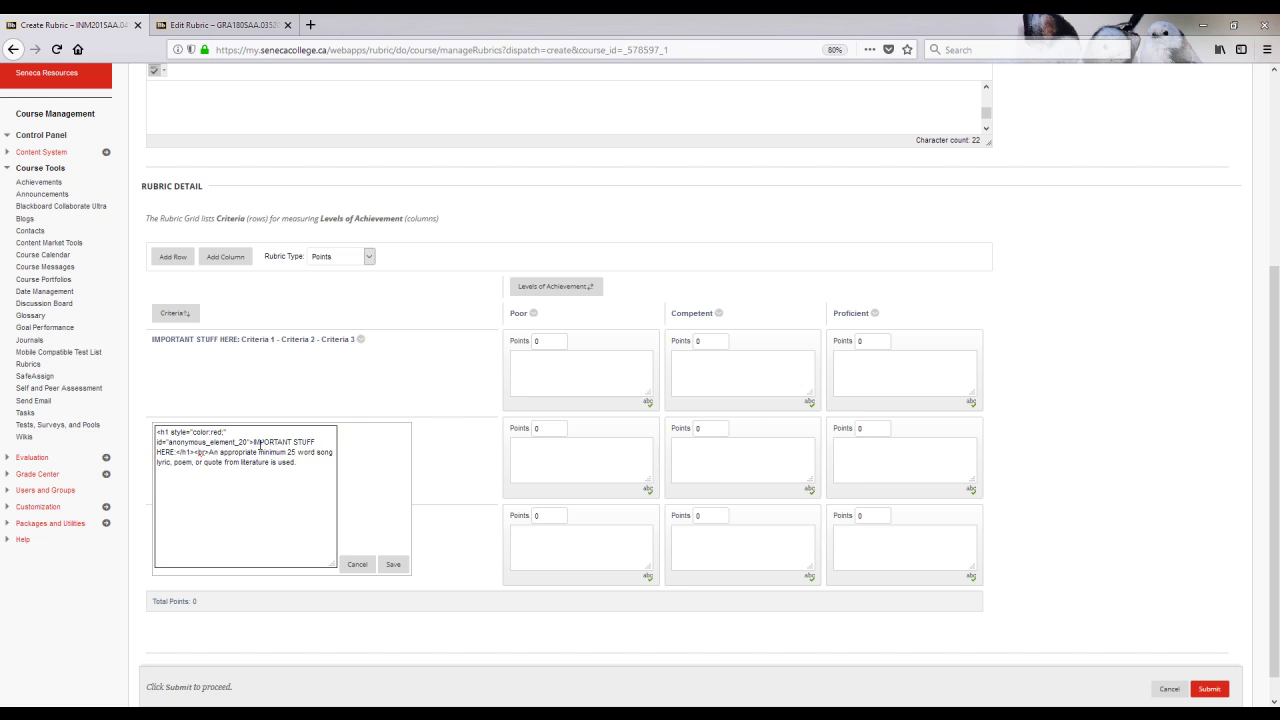
pyautogui.click(392, 566)
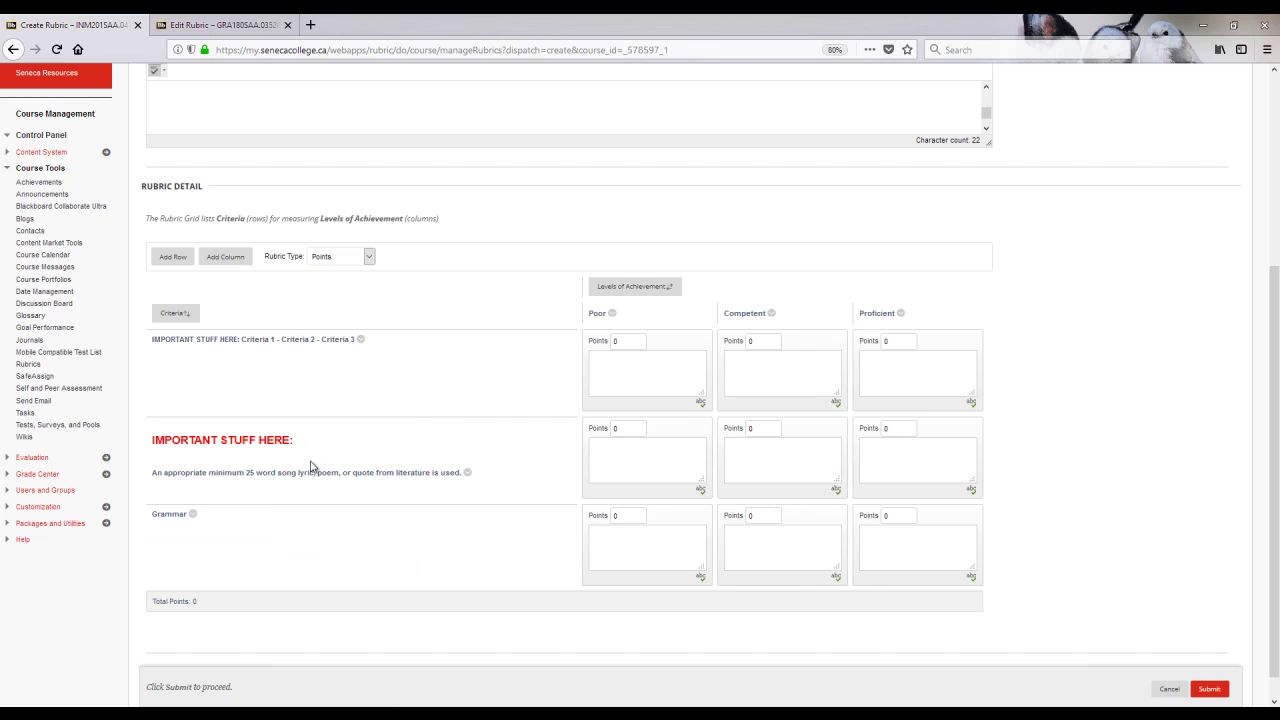
# Step: Replace the sentence below the second criterion's heading with "- Criteria 1", "- Criteria 2" and "- Criteria 3" separated by <br> tags, and save the criterion
pyautogui.click(467, 476)
pyautogui.click(478, 440)
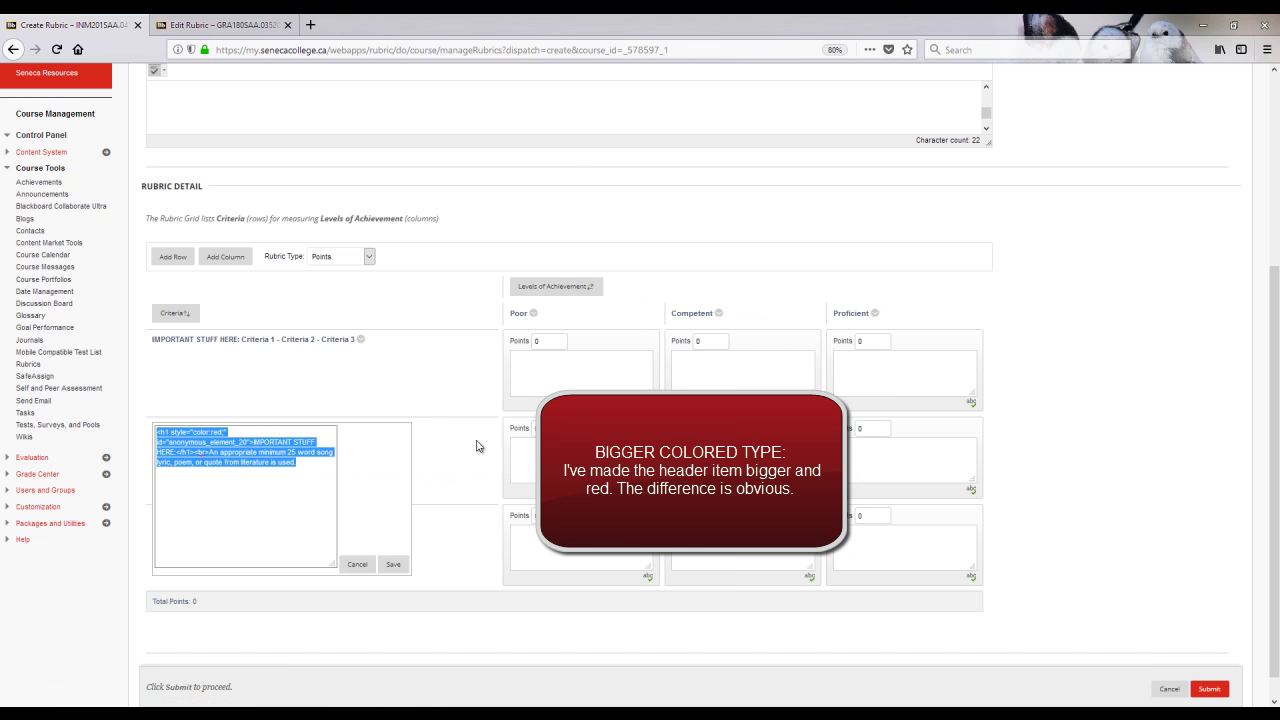
pyautogui.click(317, 499)
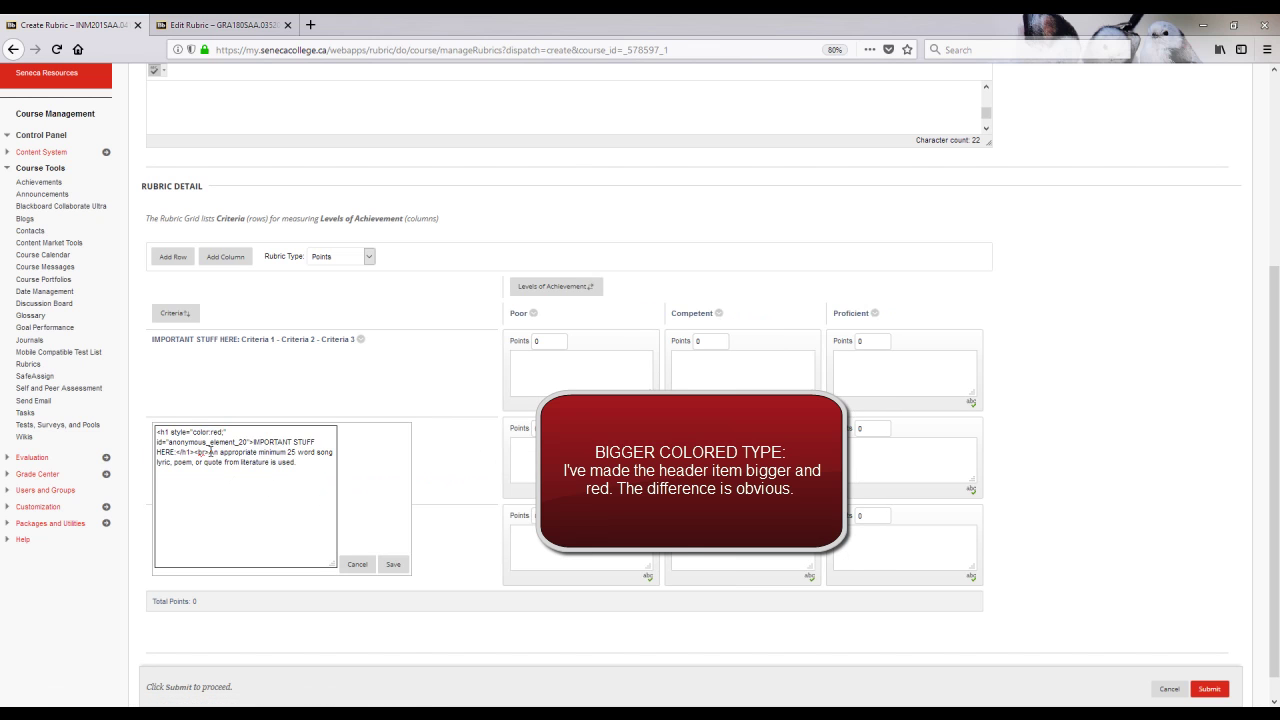
pyautogui.moveTo(209, 452); pyautogui.dragTo(300, 464)
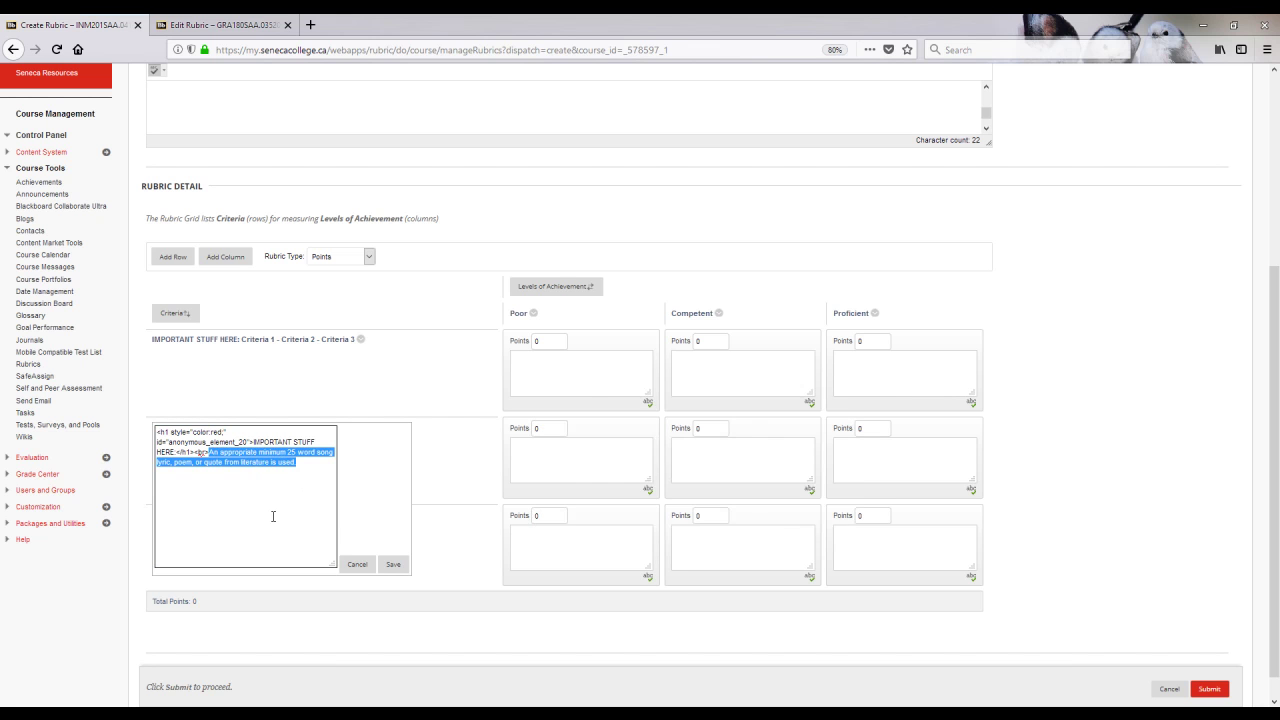
pyautogui.press('BackSpace')
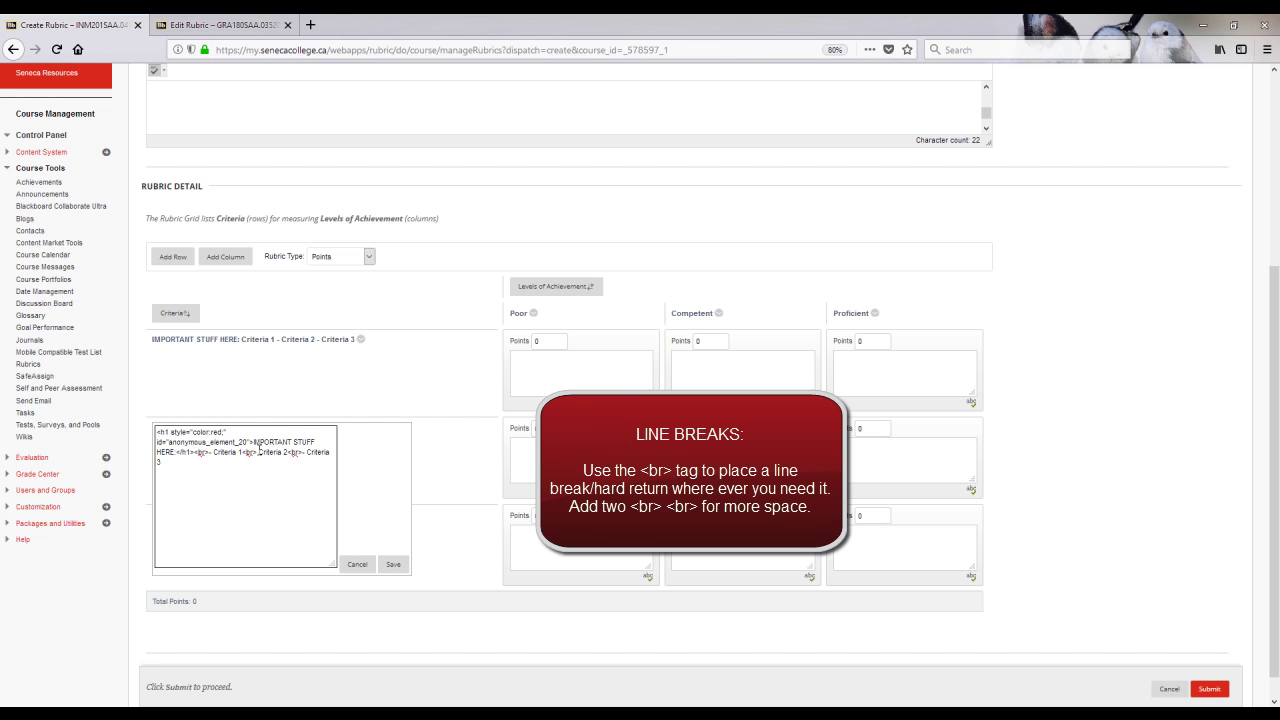
pyautogui.write('-')
pyautogui.click(393, 564)
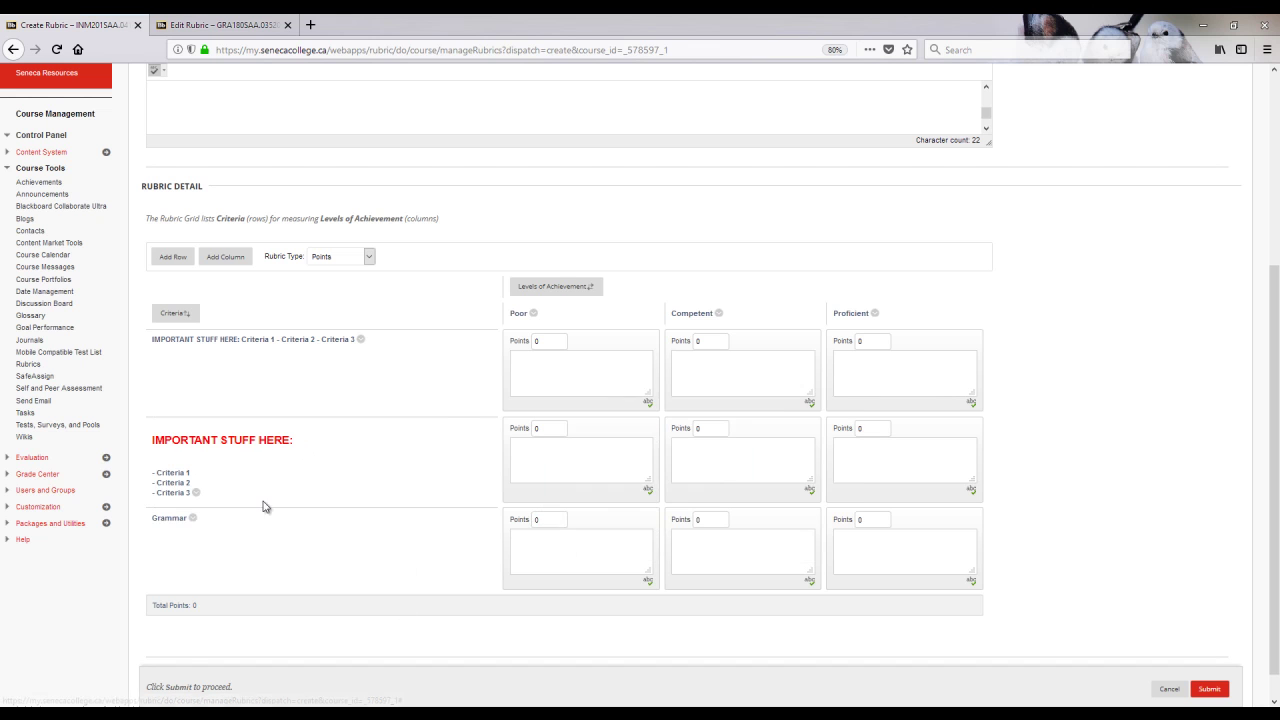
# Step: Reopen the second criterion's HTML to examine the <br> tag between Criteria 2 and Criteria 3, and save the criterion
pyautogui.click(196, 492)
pyautogui.click(209, 461)
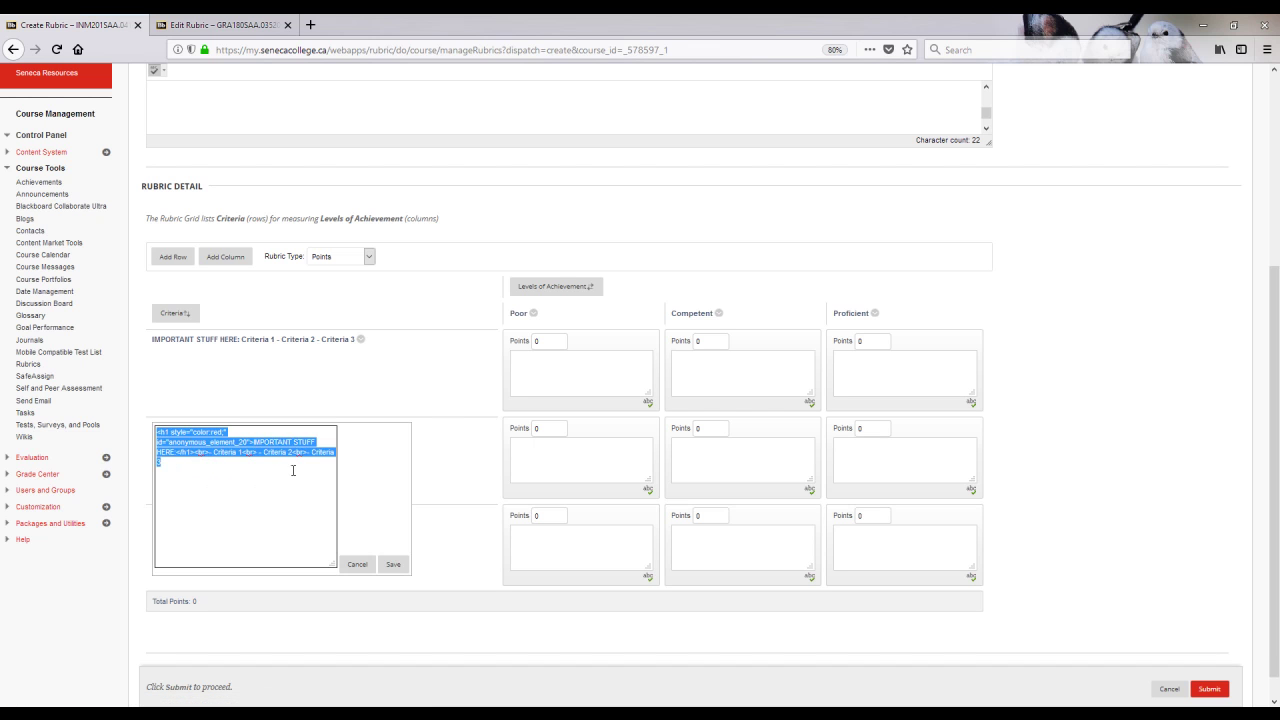
pyautogui.click(304, 452)
pyautogui.moveTo(309, 452); pyautogui.dragTo(291, 453)
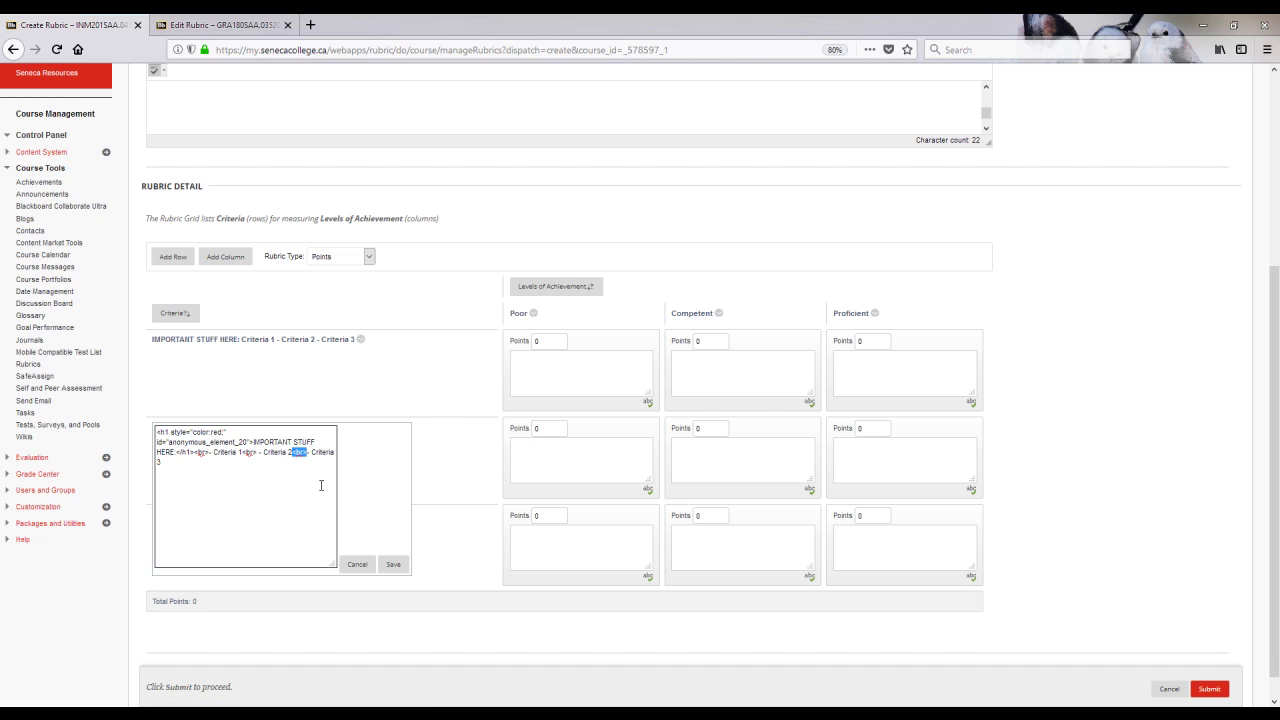
pyautogui.click(393, 564)
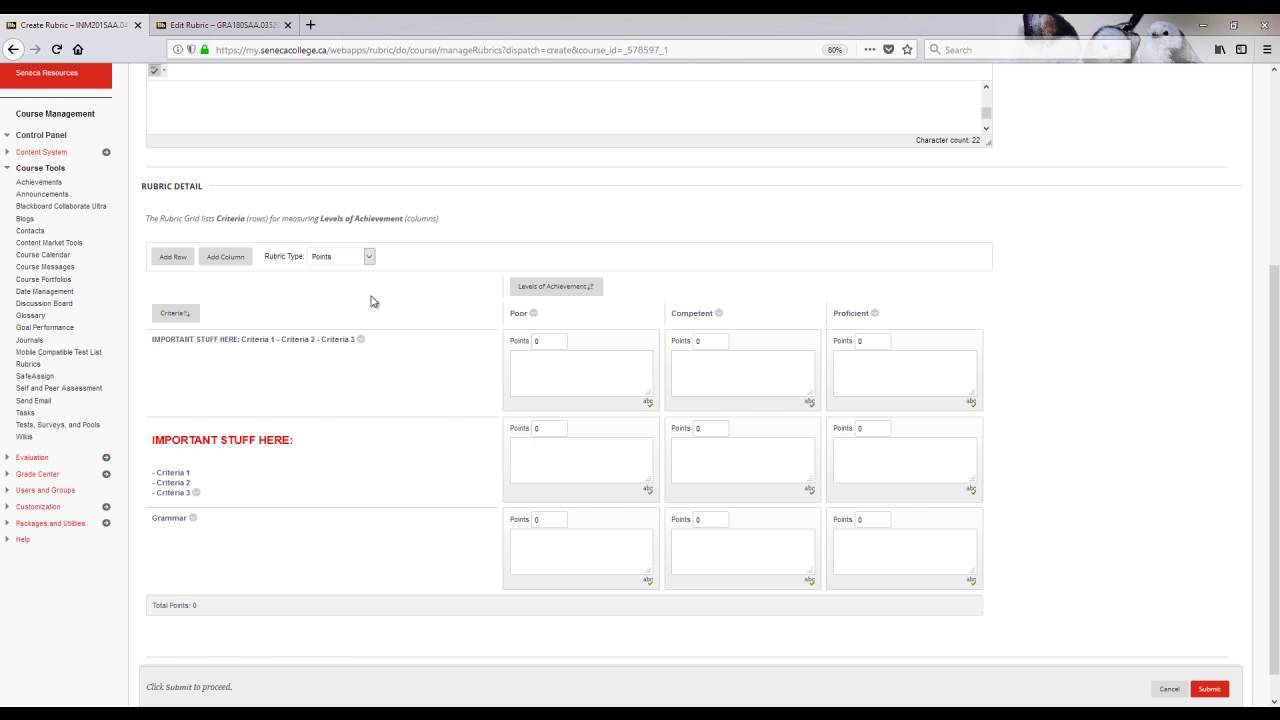
# Step: Check the rubric's value in its description, and set the Proficient points to 3, 3 and 4 for the three criteria
pyautogui.scroll(4, 369, 310)
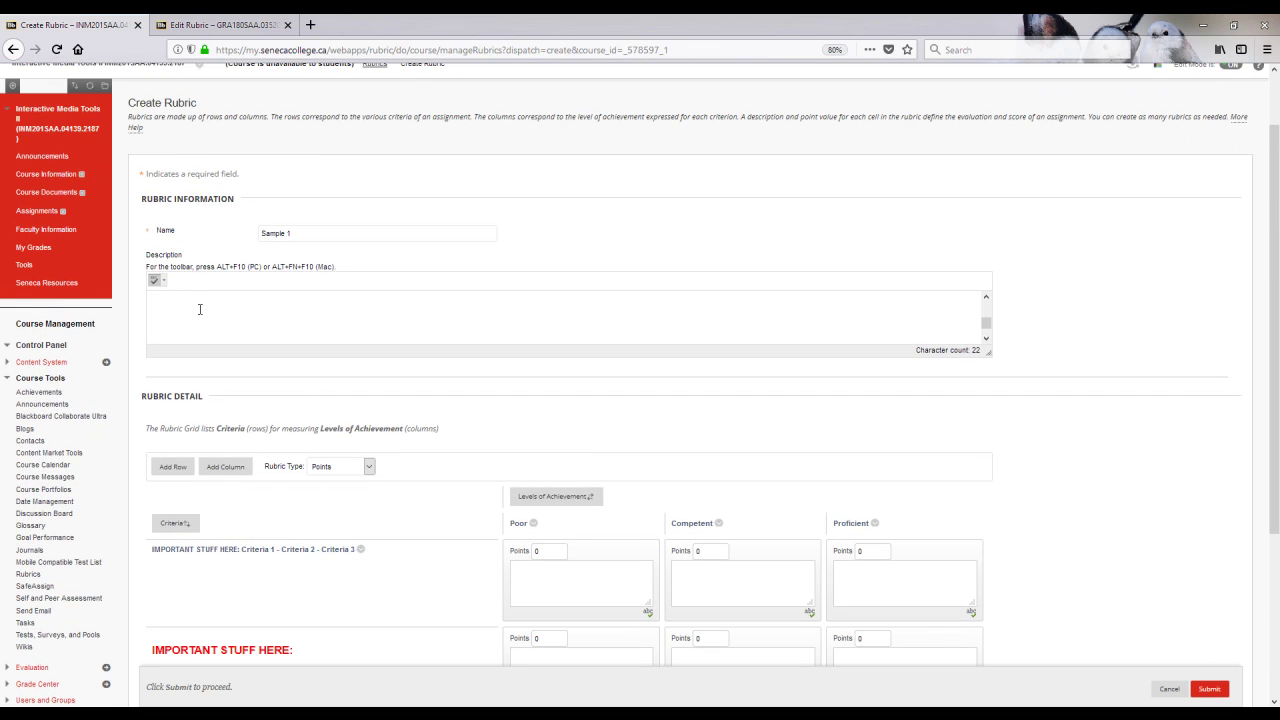
pyautogui.moveTo(986, 323); pyautogui.dragTo(986, 303)
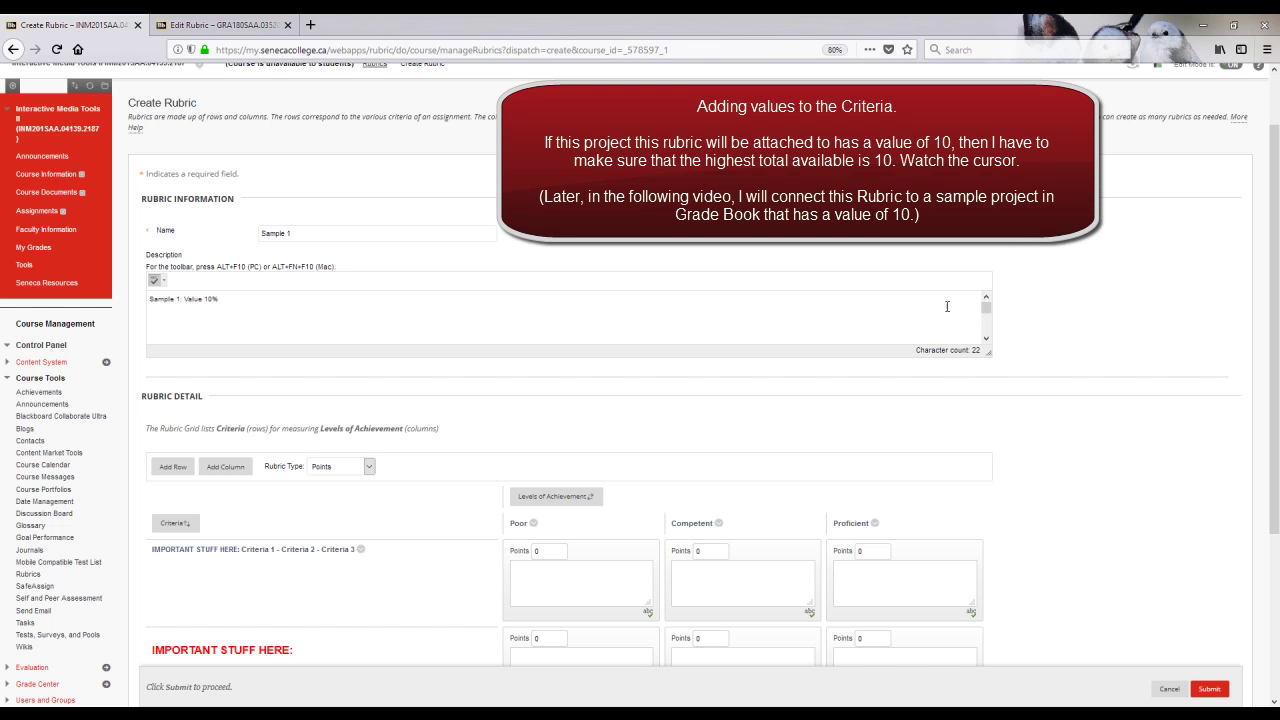
pyautogui.moveTo(219, 298); pyautogui.dragTo(207, 298)
pyautogui.scroll(-5, 375, 395)
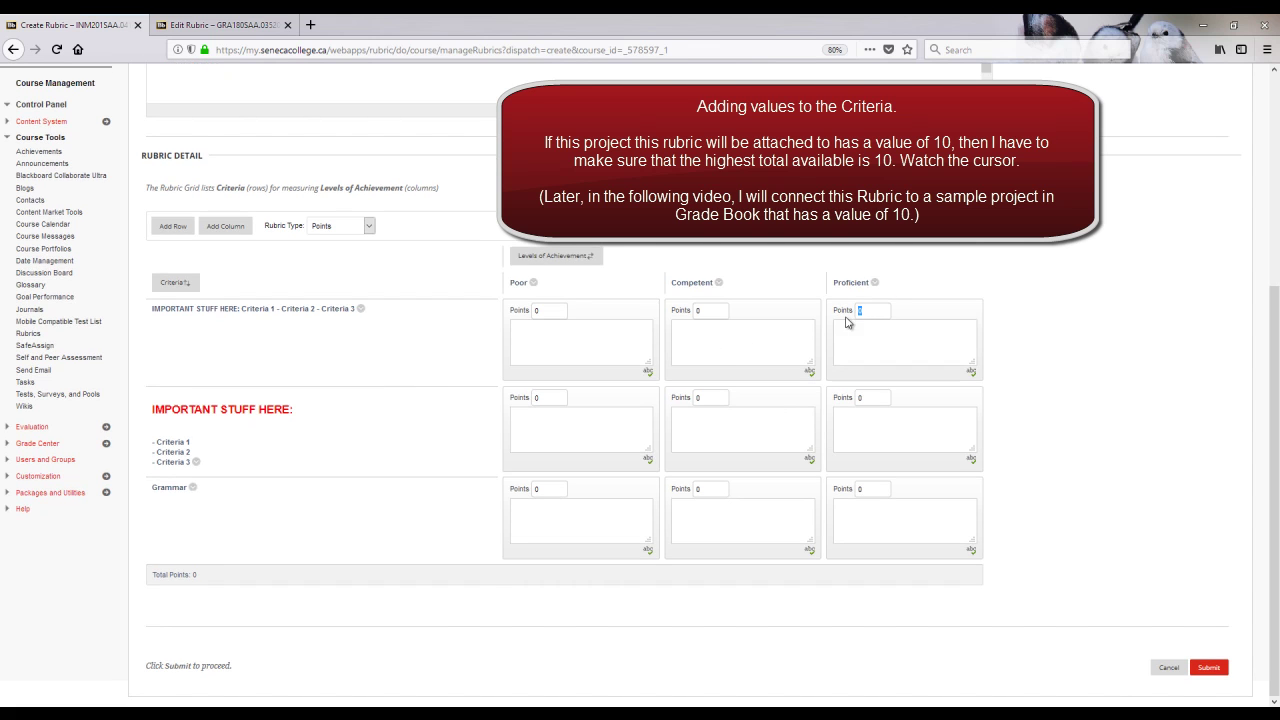
pyautogui.write('3')
pyautogui.click(866, 397)
pyautogui.write('3')
pyautogui.click(879, 432)
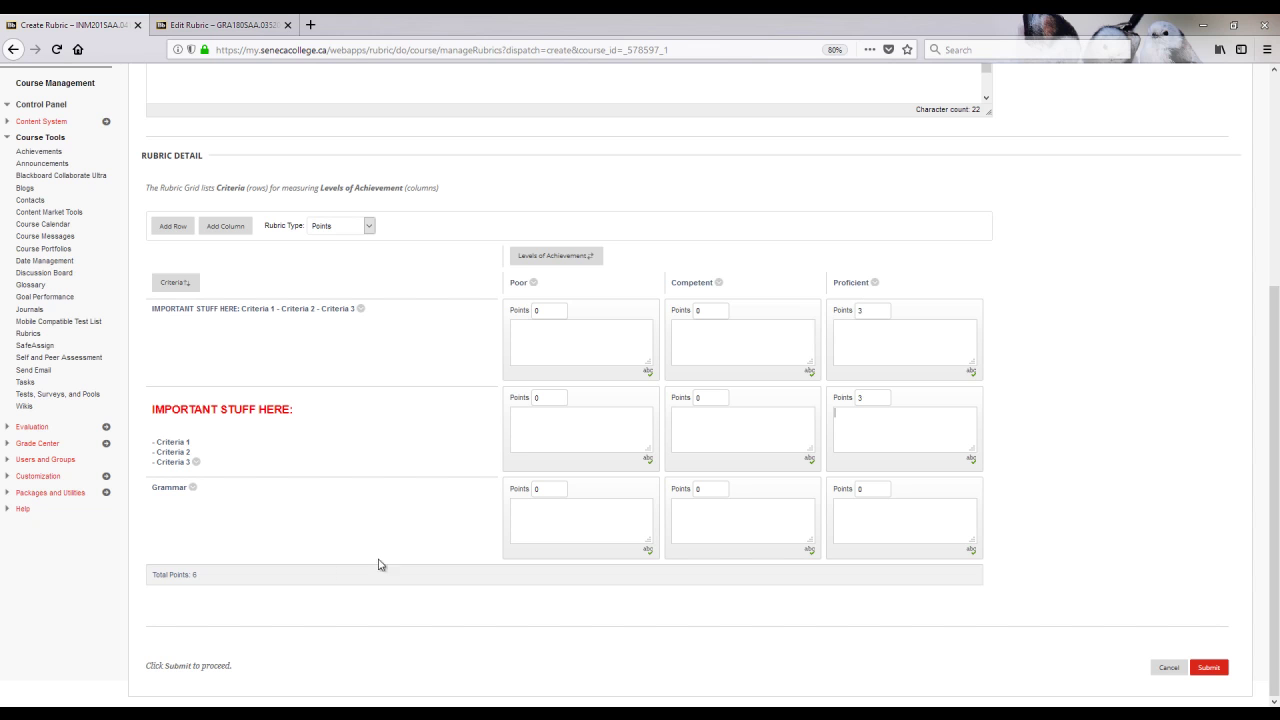
pyautogui.doubleClick(858, 490)
pyautogui.write('4')
pyautogui.click(263, 623)
# Step: Set the Poor points to 1 for every criterion and the Competent points to 2, 2 and 2.5
pyautogui.write('1')
pyautogui.doubleClick(697, 310)
pyautogui.write('2')
pyautogui.doubleClick(540, 398)
pyautogui.write('1')
pyautogui.doubleClick(697, 398)
pyautogui.write('2')
pyautogui.doubleClick(537, 489)
pyautogui.write('1')
pyautogui.doubleClick(697, 489)
pyautogui.write('2.5')
pyautogui.click(710, 528)
pyautogui.scroll(5, 475, 433)
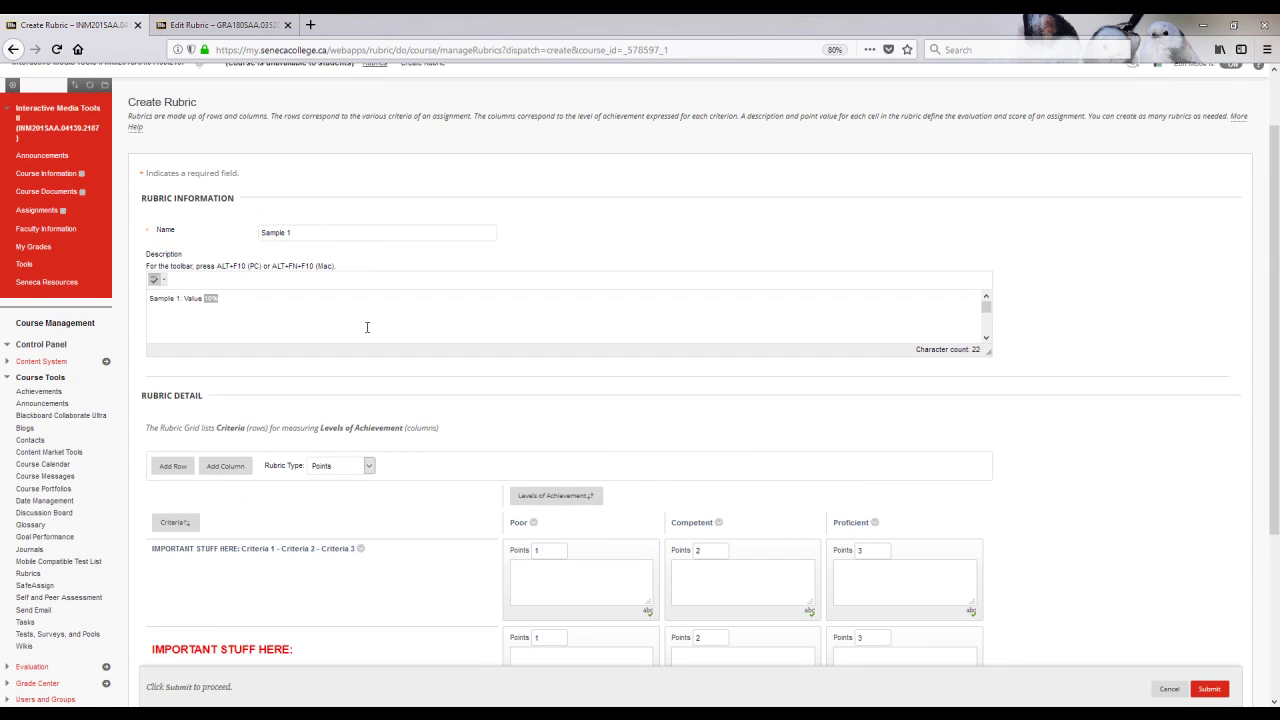
pyautogui.scroll(-5, 383, 360)
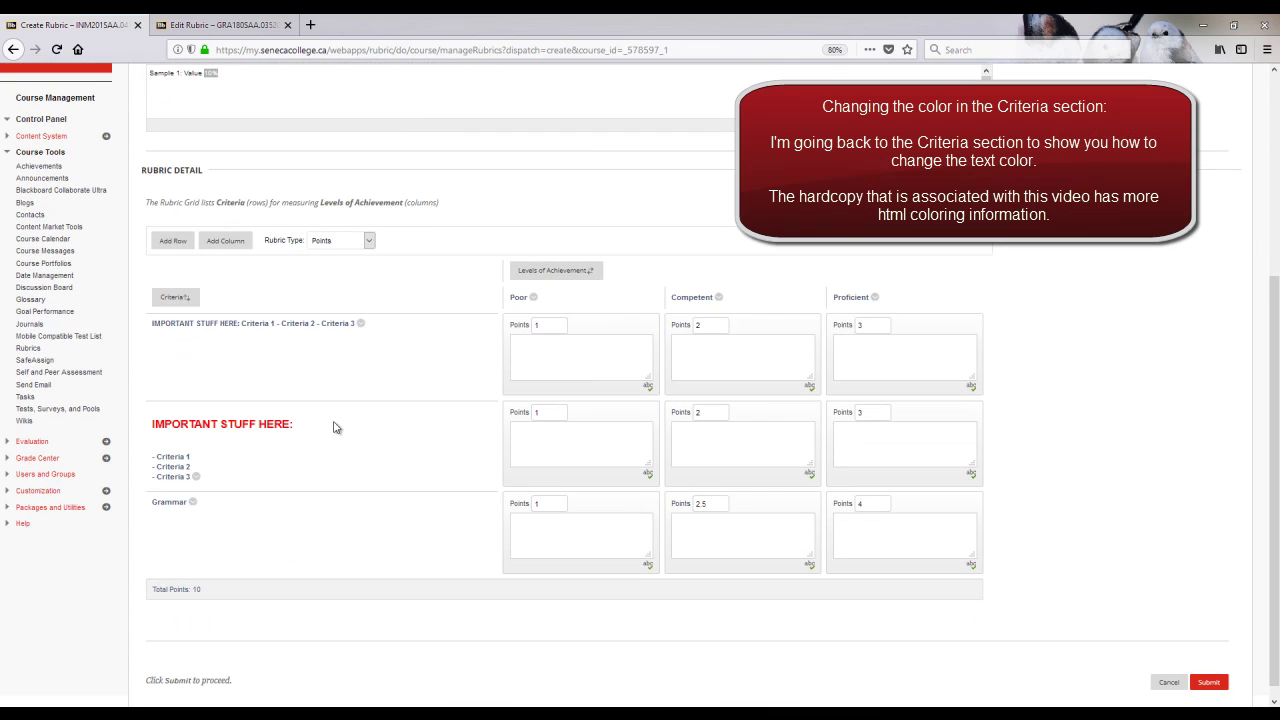
# Step: Change the second criterion's heading color to green in its HTML and save the criterion
pyautogui.click(196, 478)
pyautogui.click(210, 440)
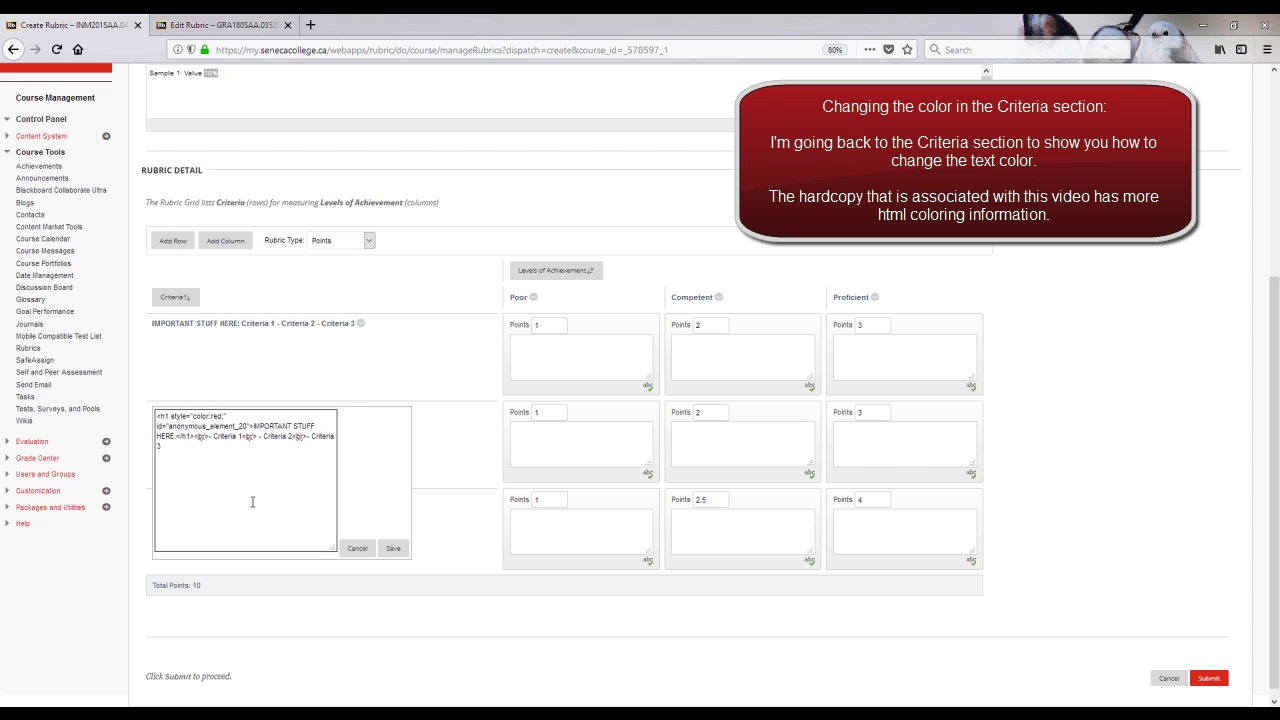
pyautogui.write(';')
pyautogui.click(393, 548)
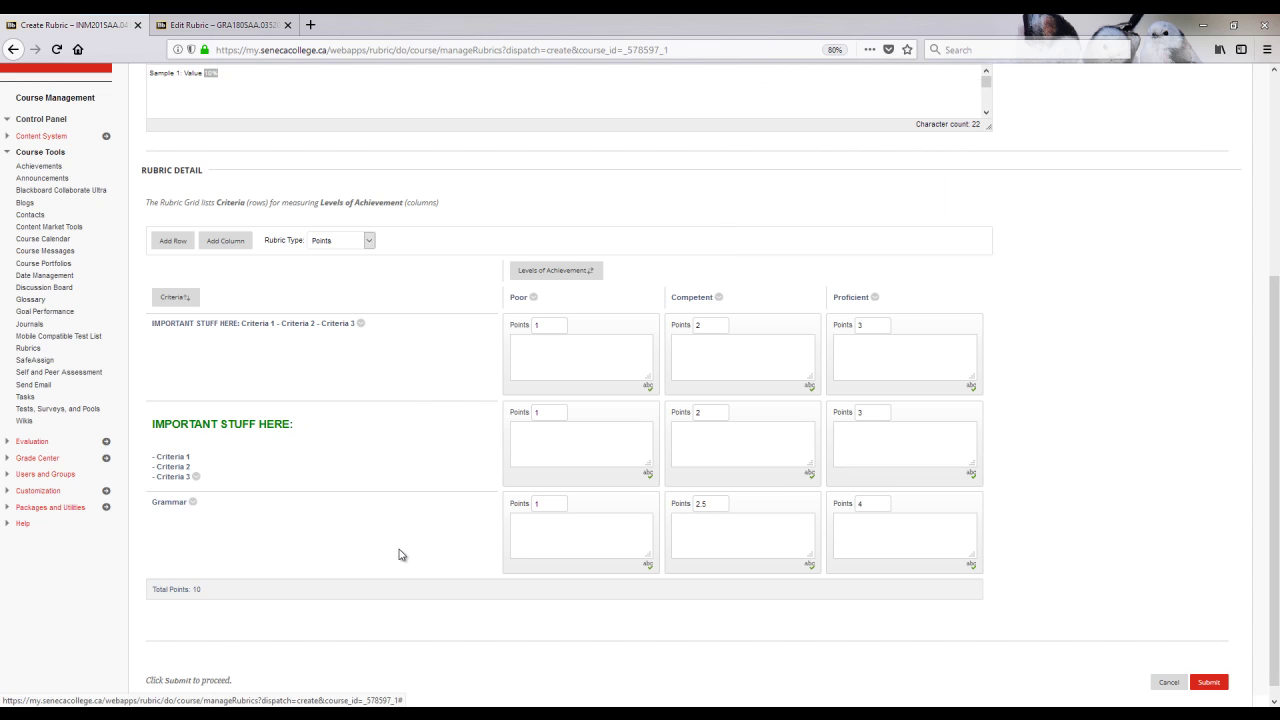
# Step: Change the second criterion's heading color to blue in its HTML, save the criterion, and submit the rubric
pyautogui.click(196, 477)
pyautogui.click(261, 427)
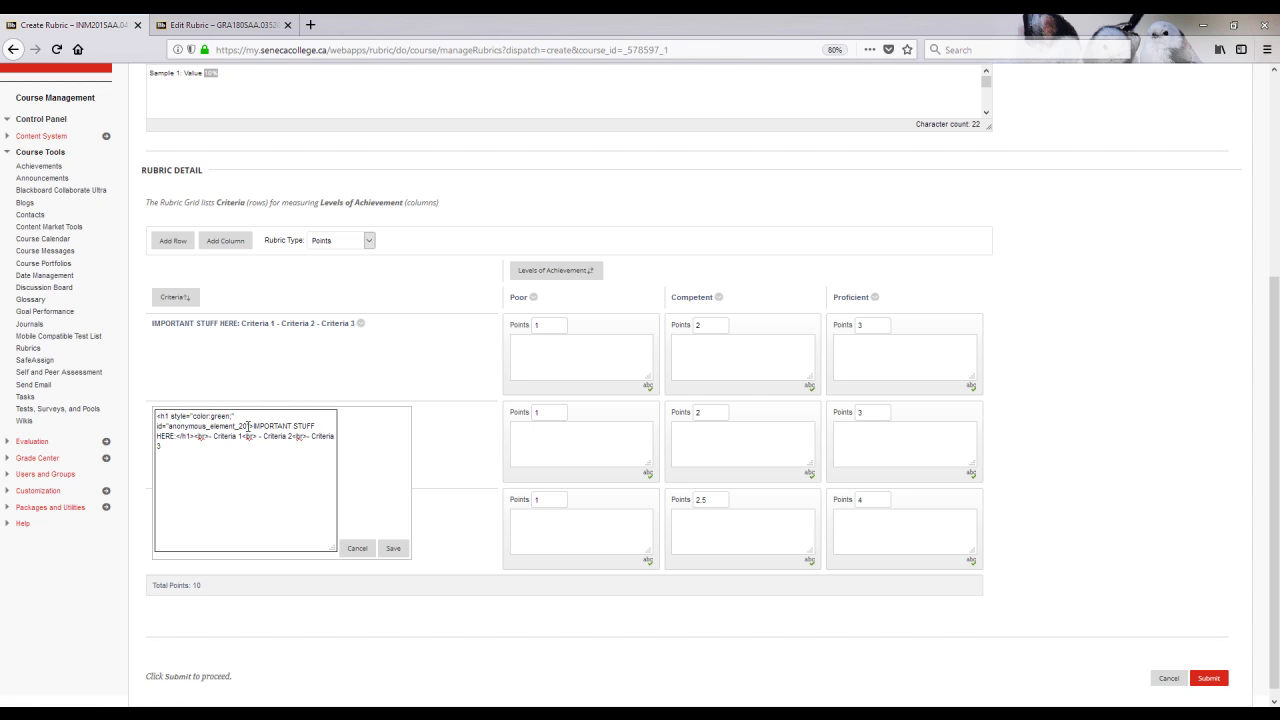
pyautogui.click(231, 415)
pyautogui.write(';')
pyautogui.click(393, 548)
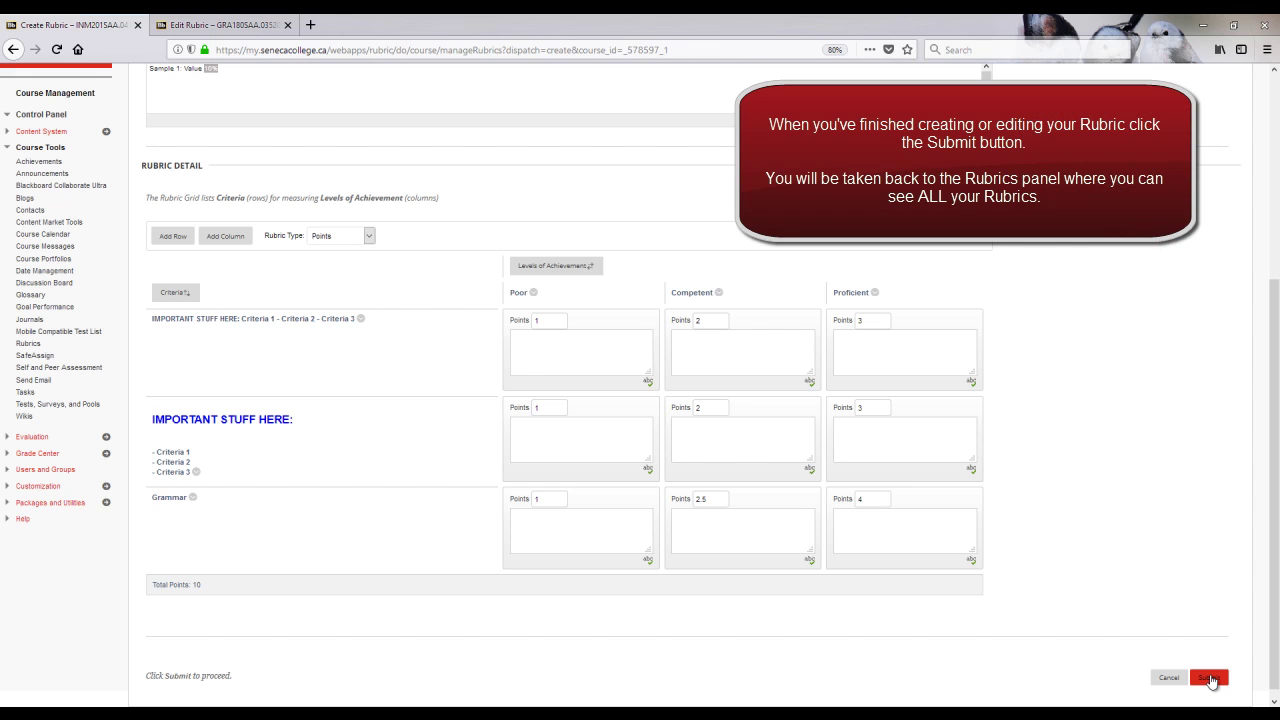
pyautogui.click(1210, 678)
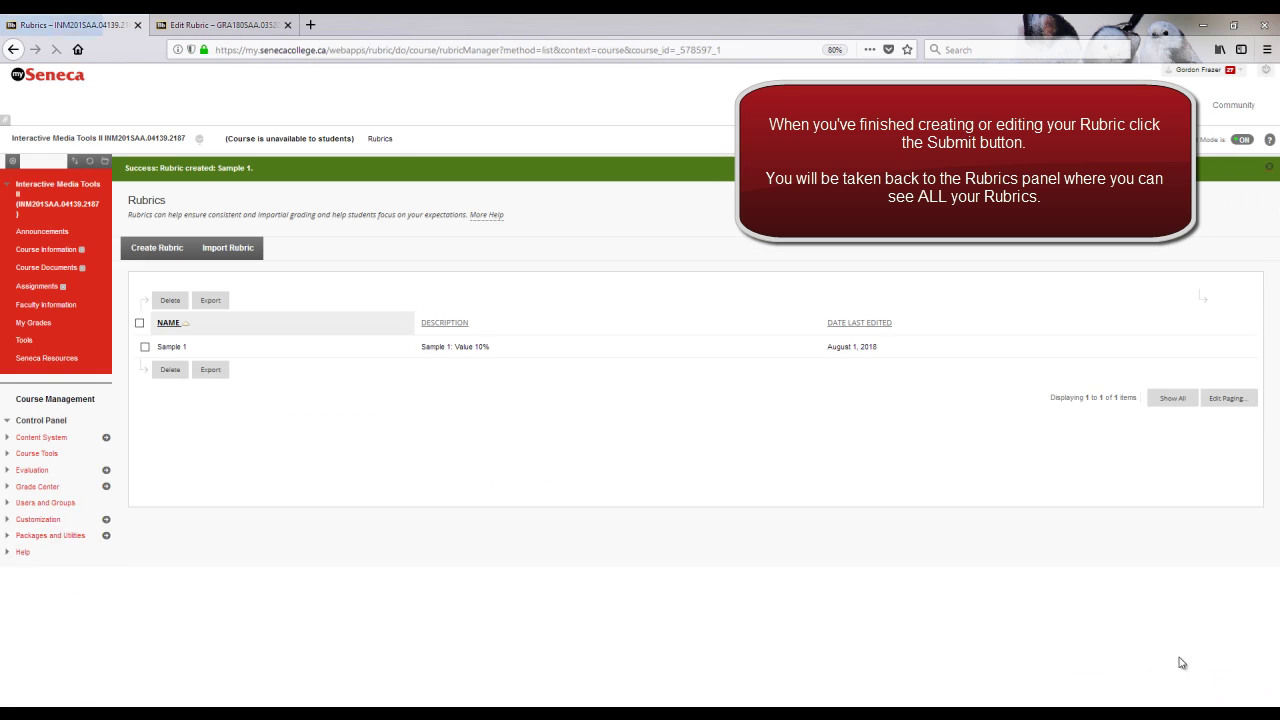